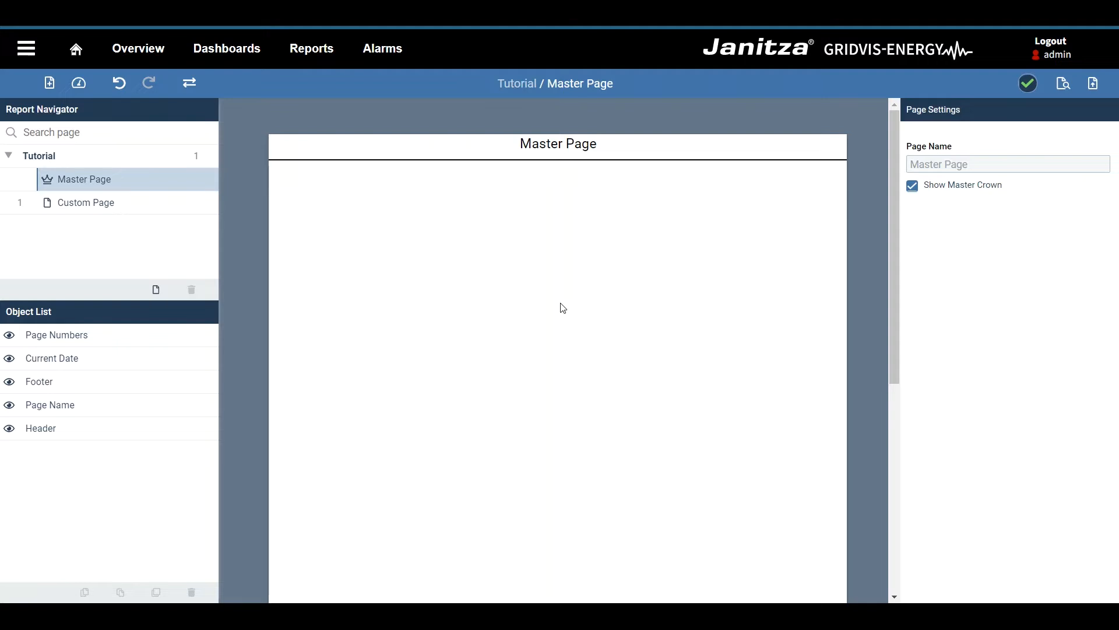
- Create a new layout page for the devices level_1_general, level_2_general and level_3_general
click(49, 83)
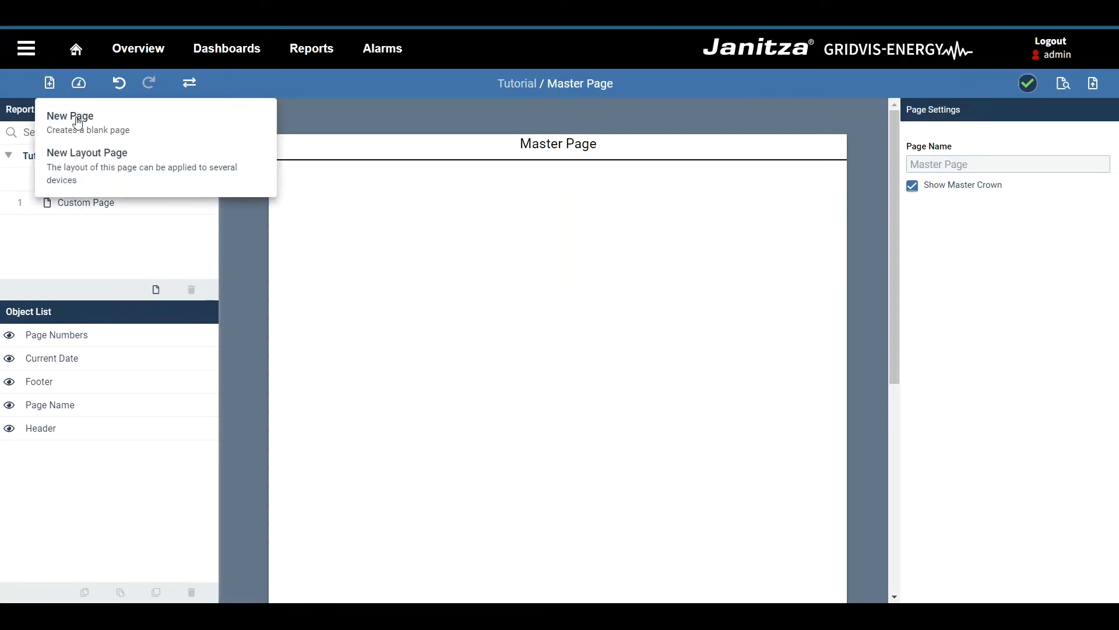
click(80, 155)
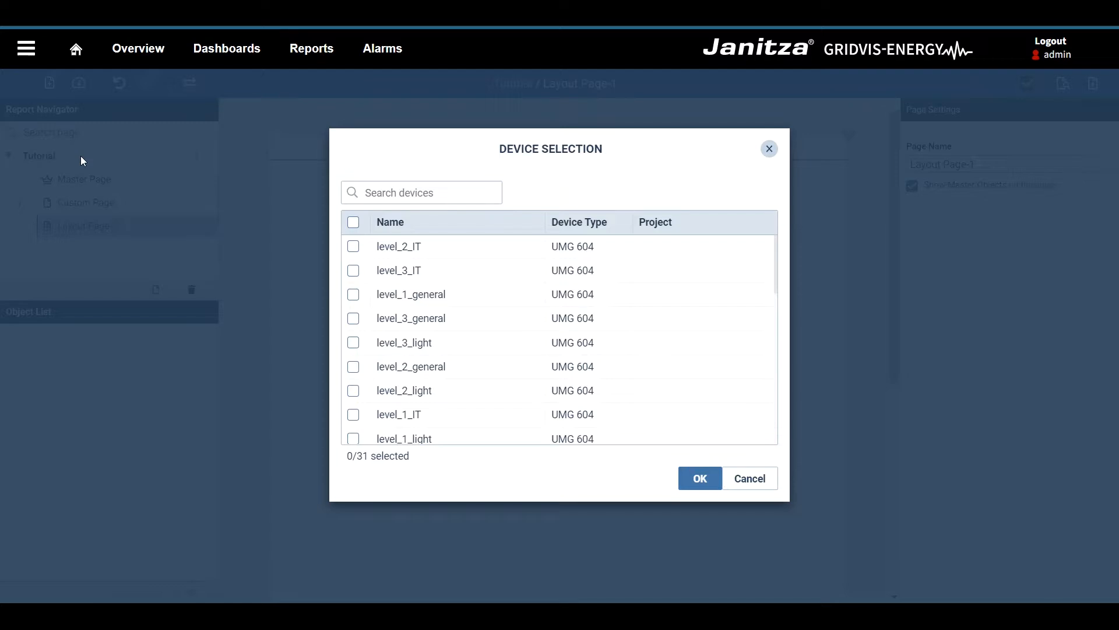
click(353, 297)
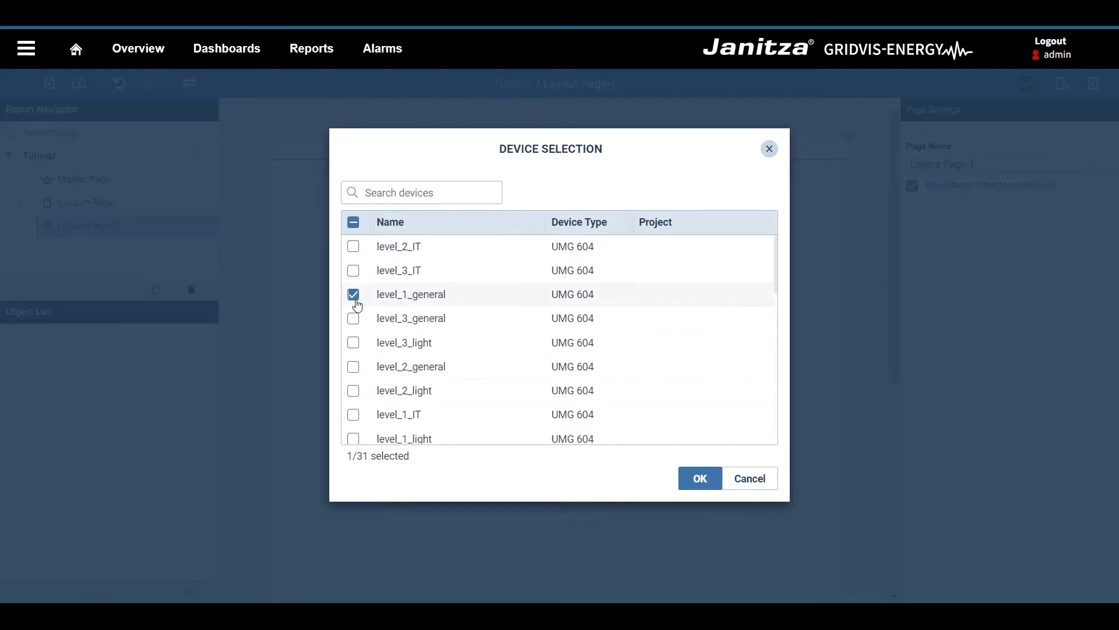
click(353, 371)
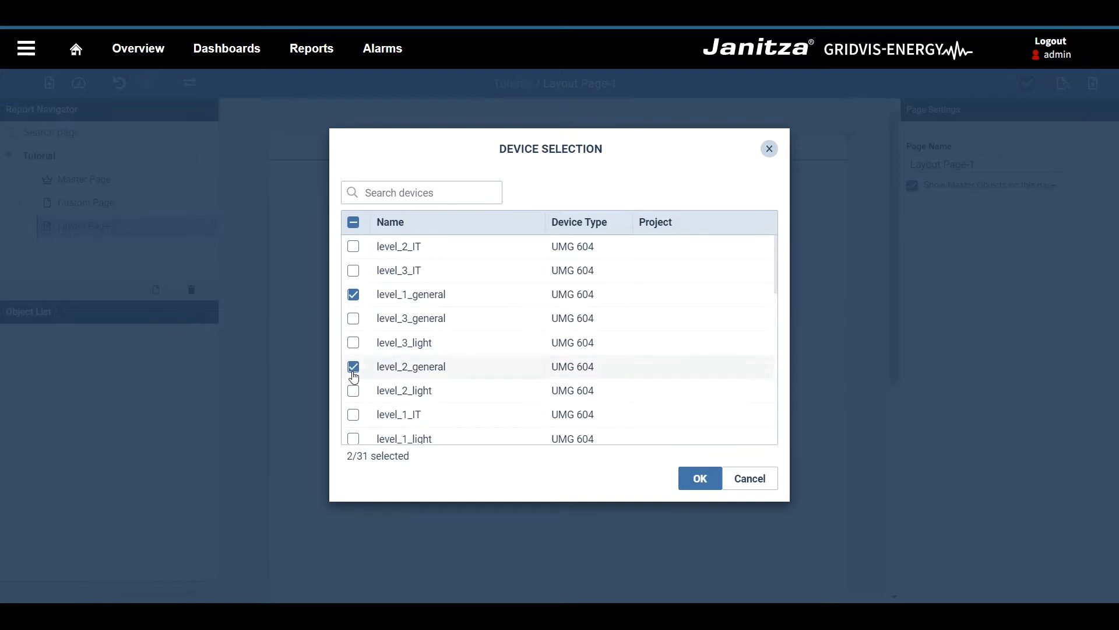
click(352, 326)
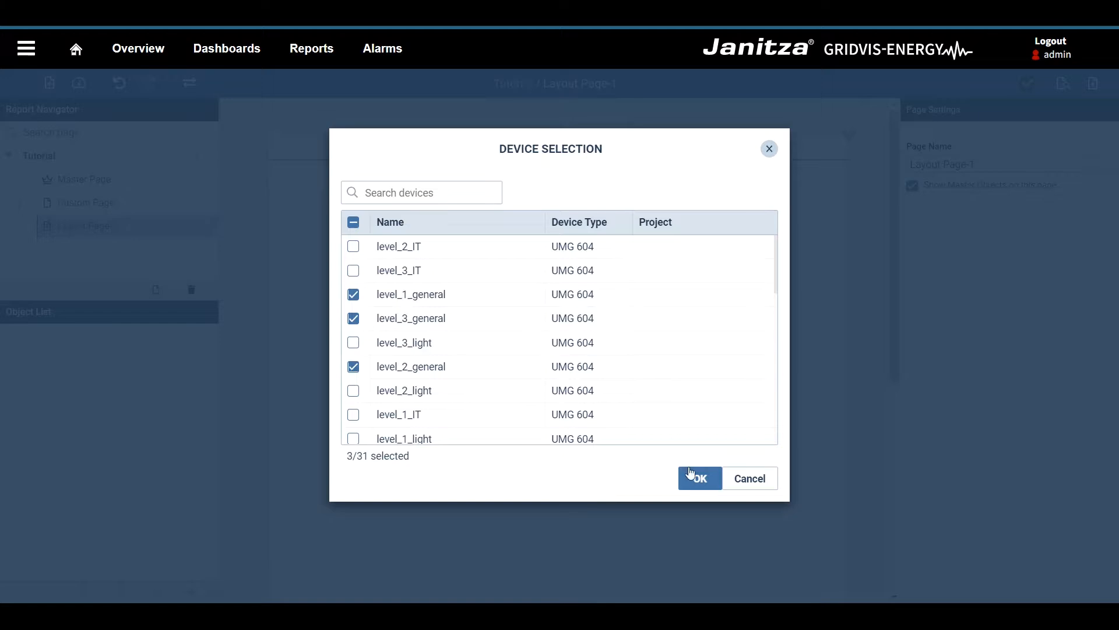
click(696, 475)
- Rename the new layout page to "Active Energy"
triple_click(974, 164)
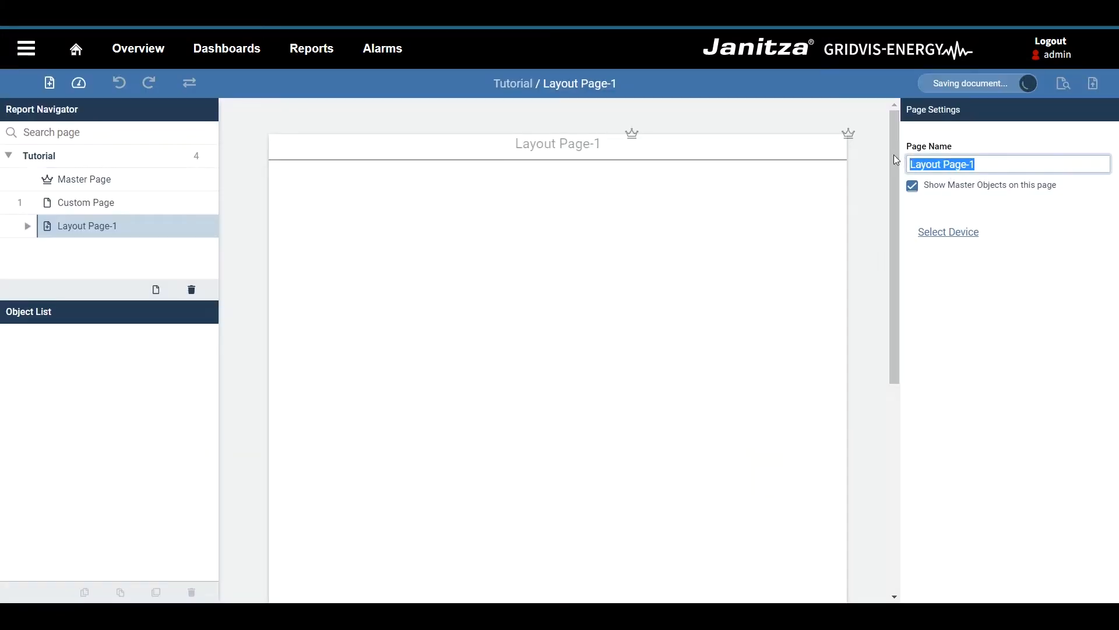
text(Ac)
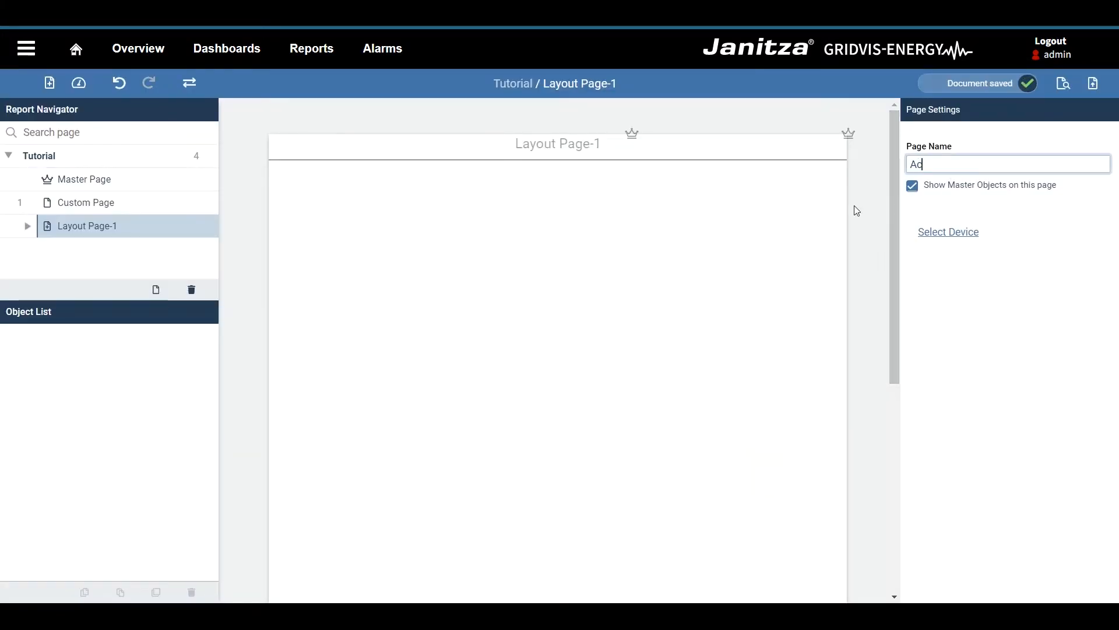
text(tive Energy)
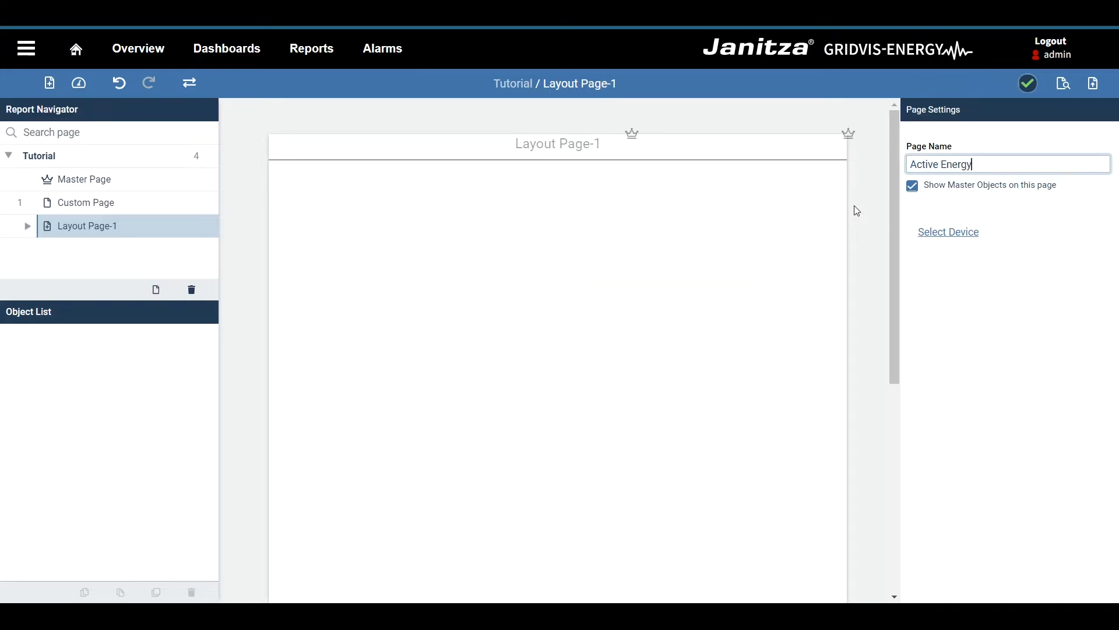
key(Return)
click(959, 284)
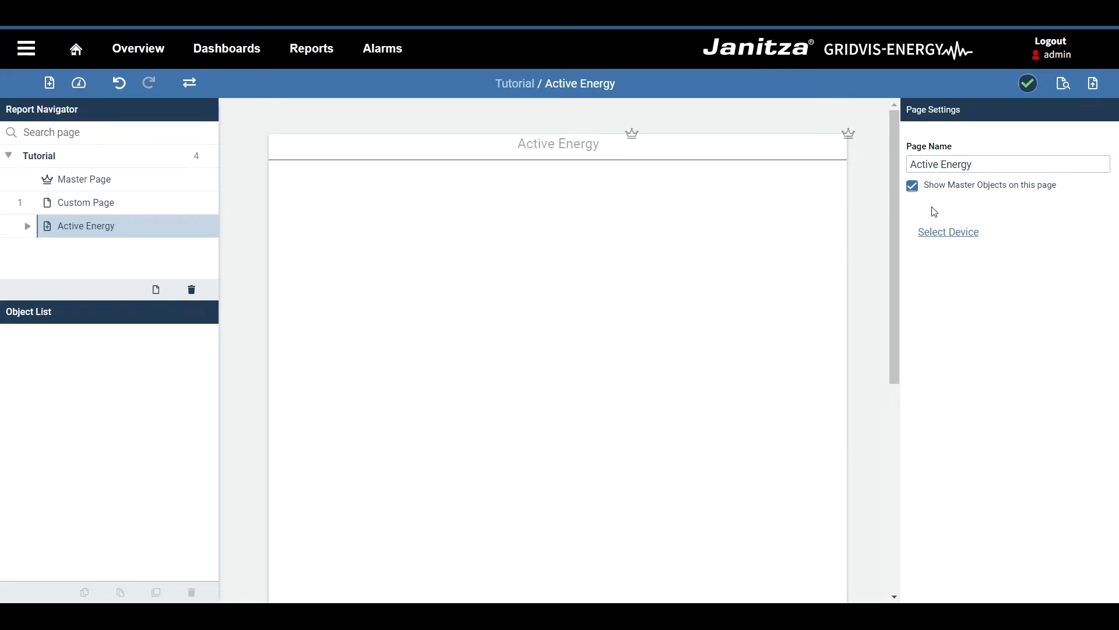
- Expand the Active Energy layout page and move the level_2_general device page ahead of level_3_general
click(26, 226)
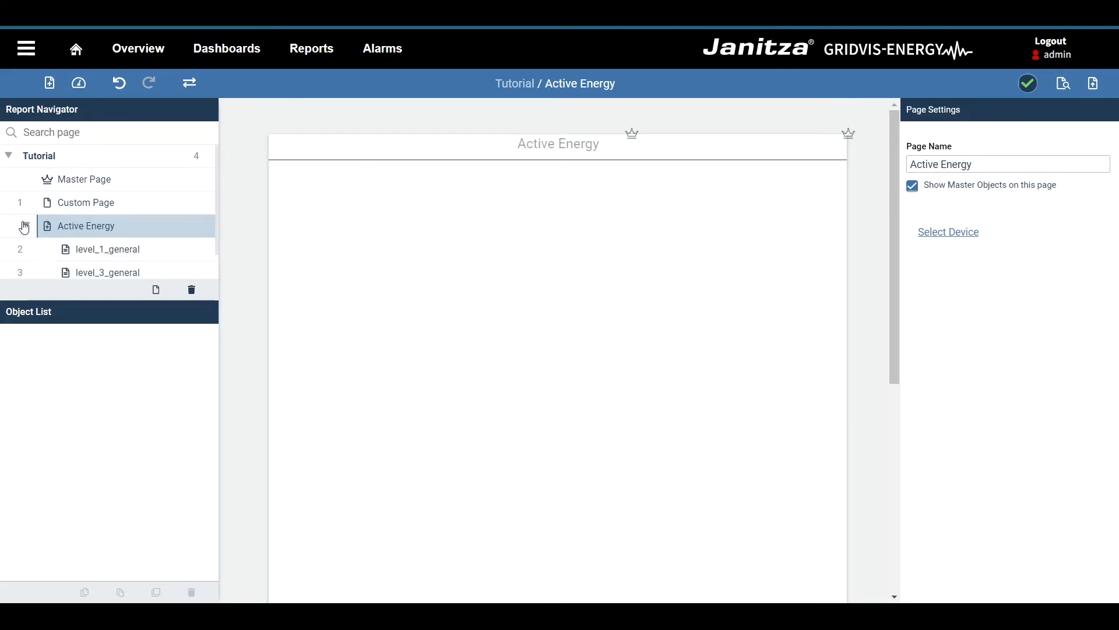
scroll(82, 222, down, 1)
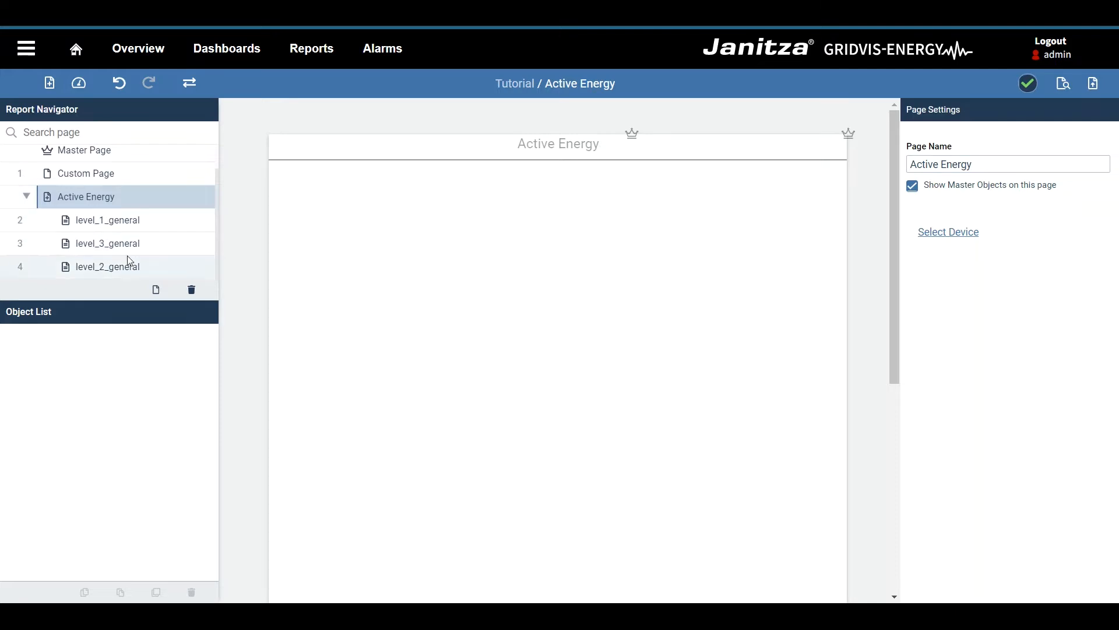
drag(129, 266, 130, 254)
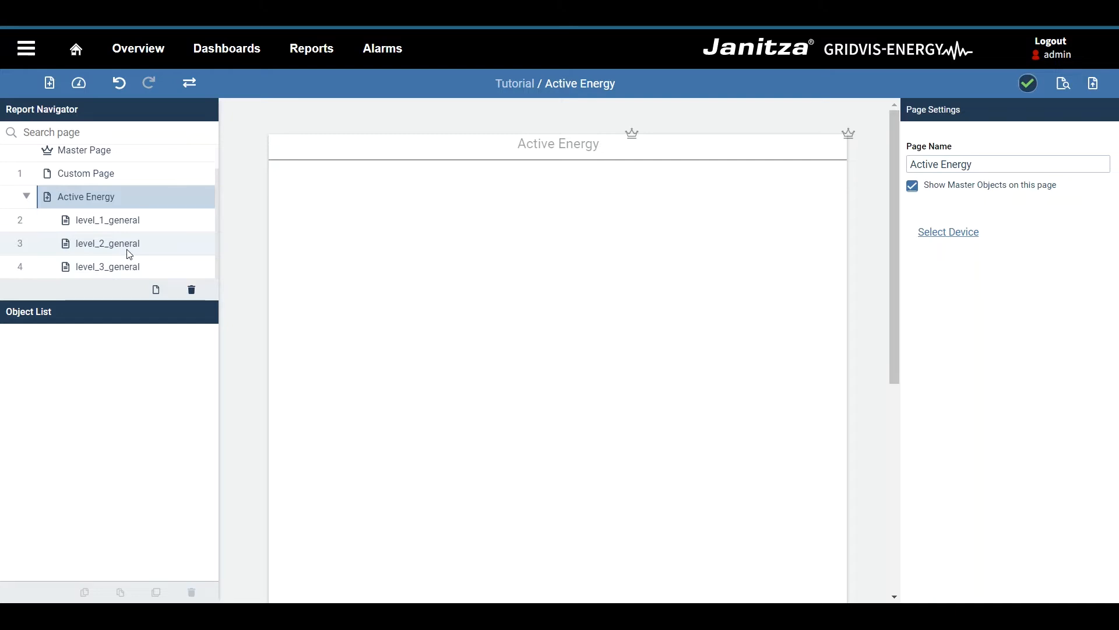
- Add a line chart to the Active Energy page and fit it below the header across the full page width
click(81, 97)
click(108, 379)
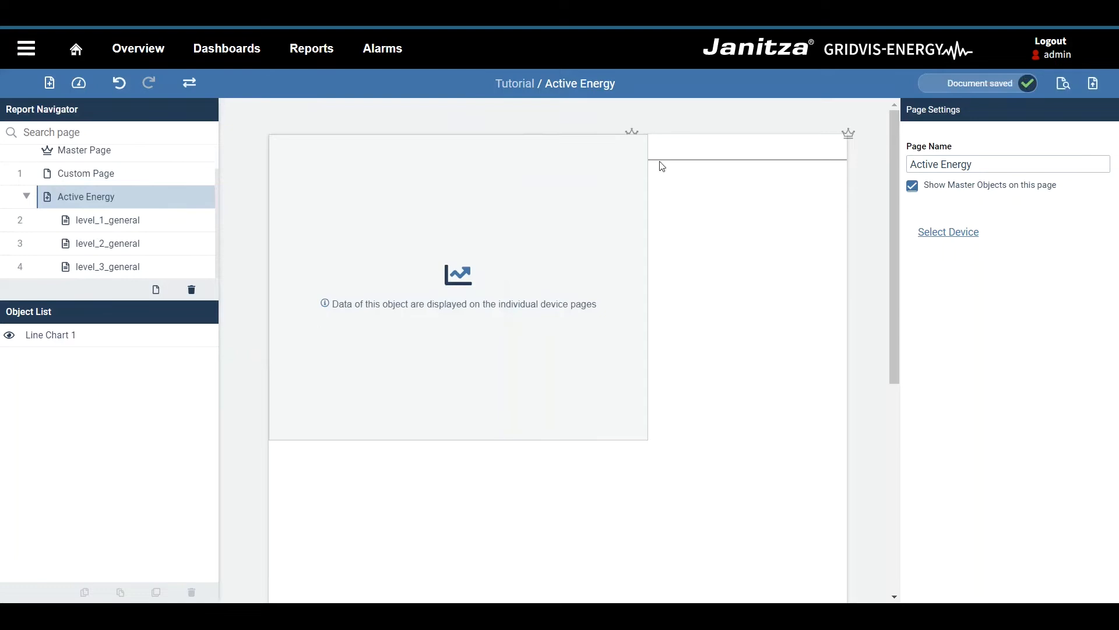
drag(649, 182, 652, 215)
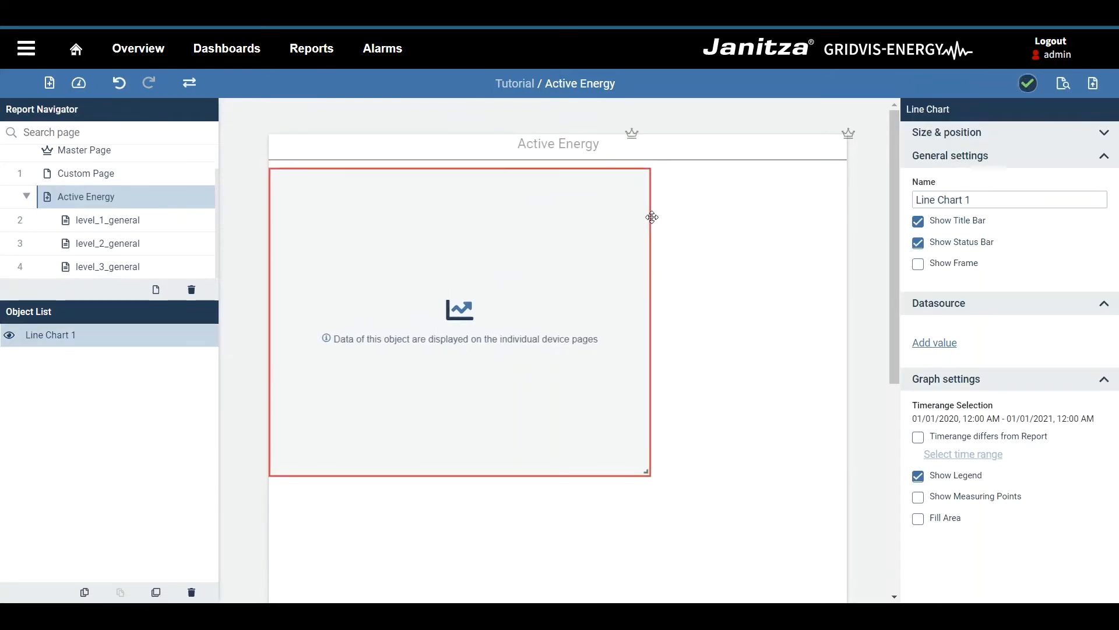
drag(649, 469, 843, 368)
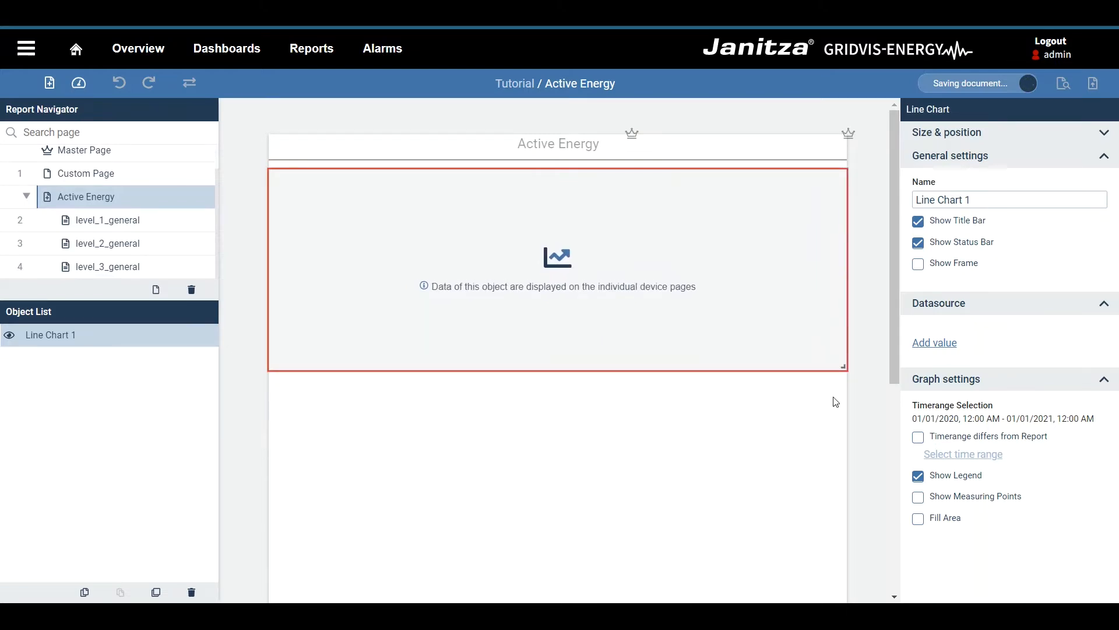
- Rename the line chart to "Active Energy Single"
drag(970, 199, 914, 204)
text(A)
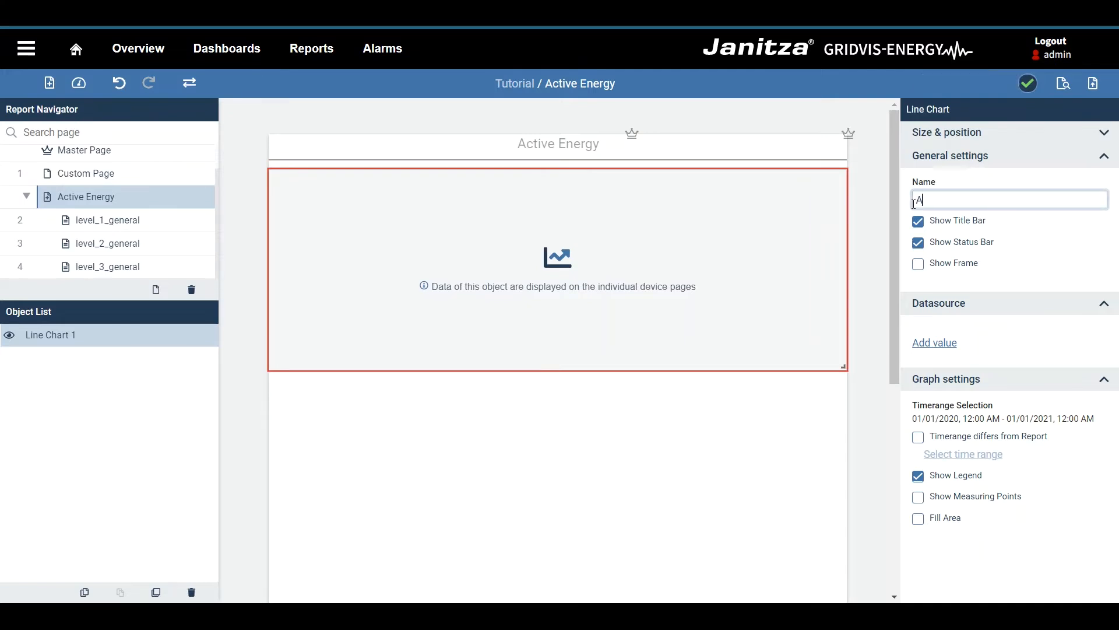
text(ctive)
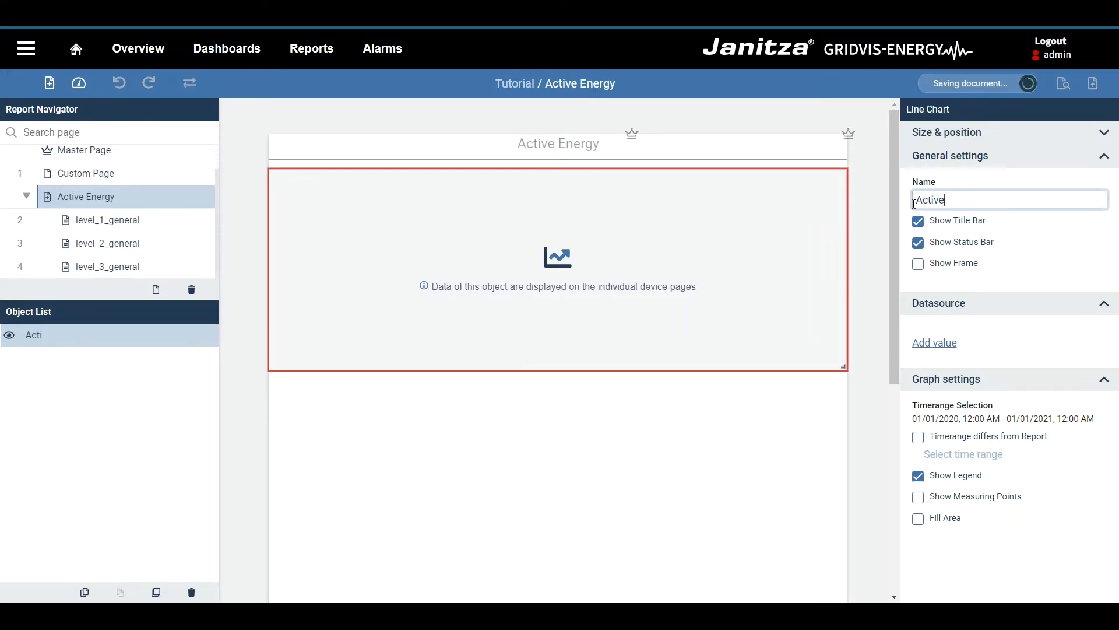
text( Energy Single)
click(955, 180)
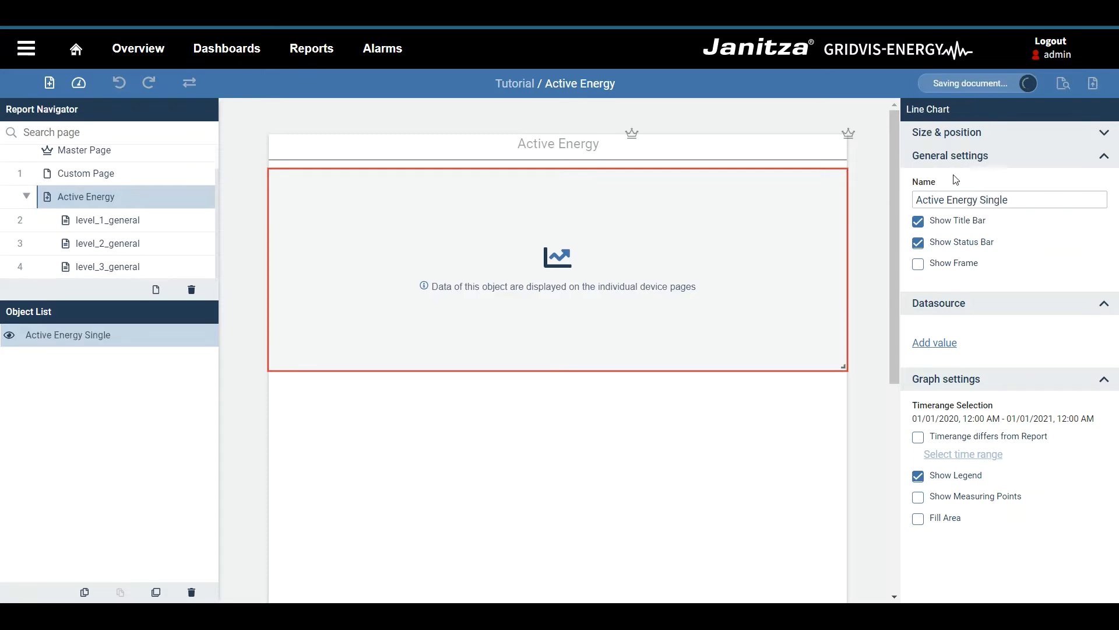
- Add the Layout-Device's Consumed Active Energy values L1, L2 and L3 as the chart's data source
click(948, 344)
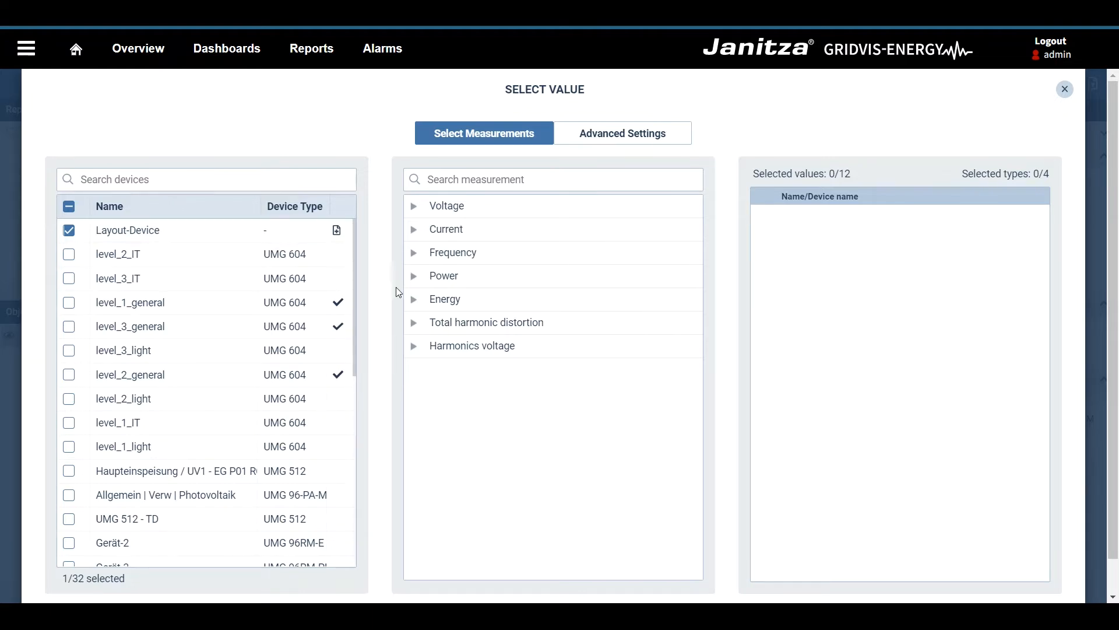
click(415, 300)
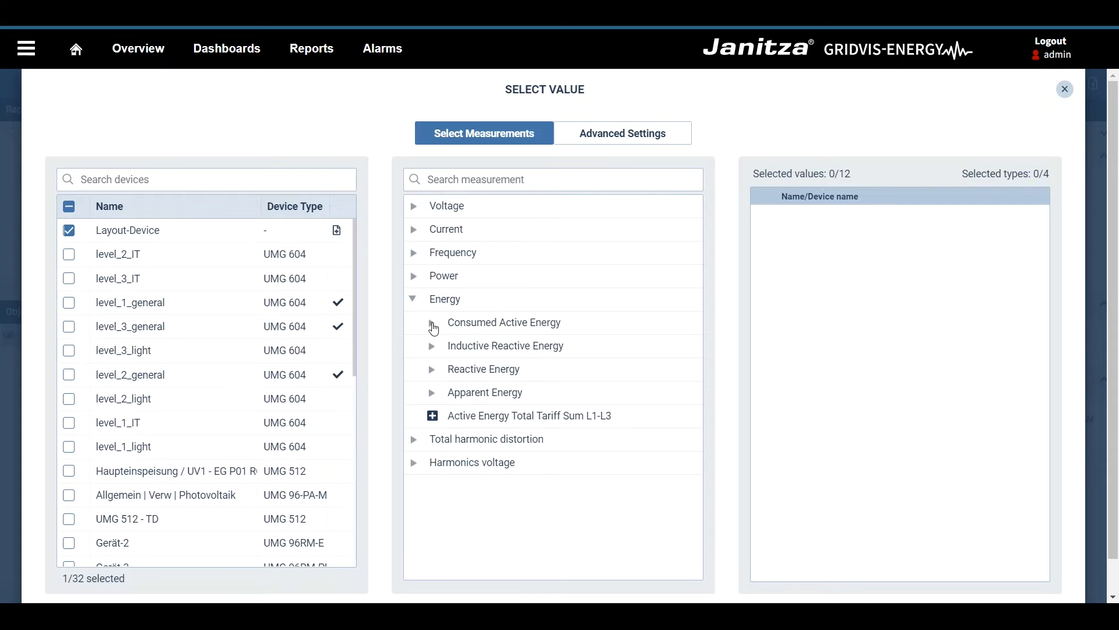
click(431, 324)
click(451, 347)
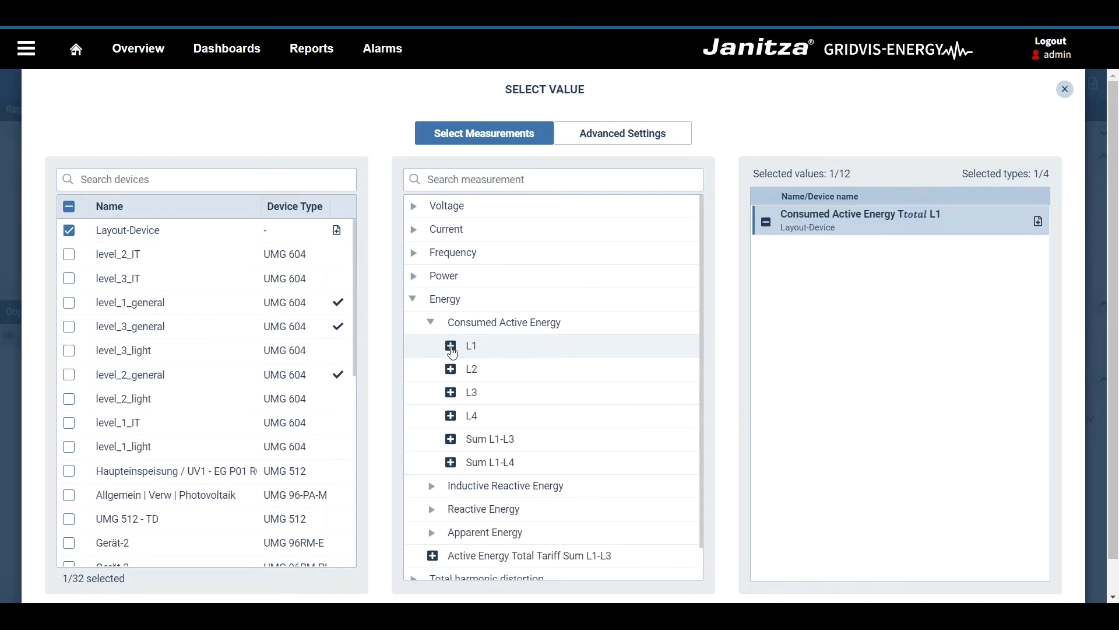
click(451, 374)
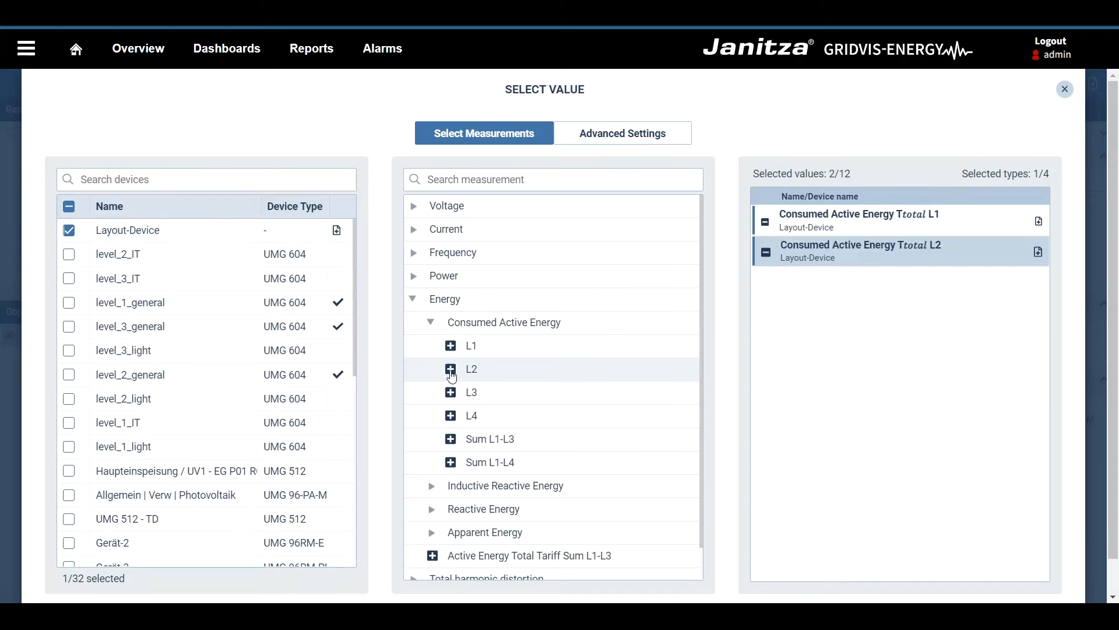
click(450, 393)
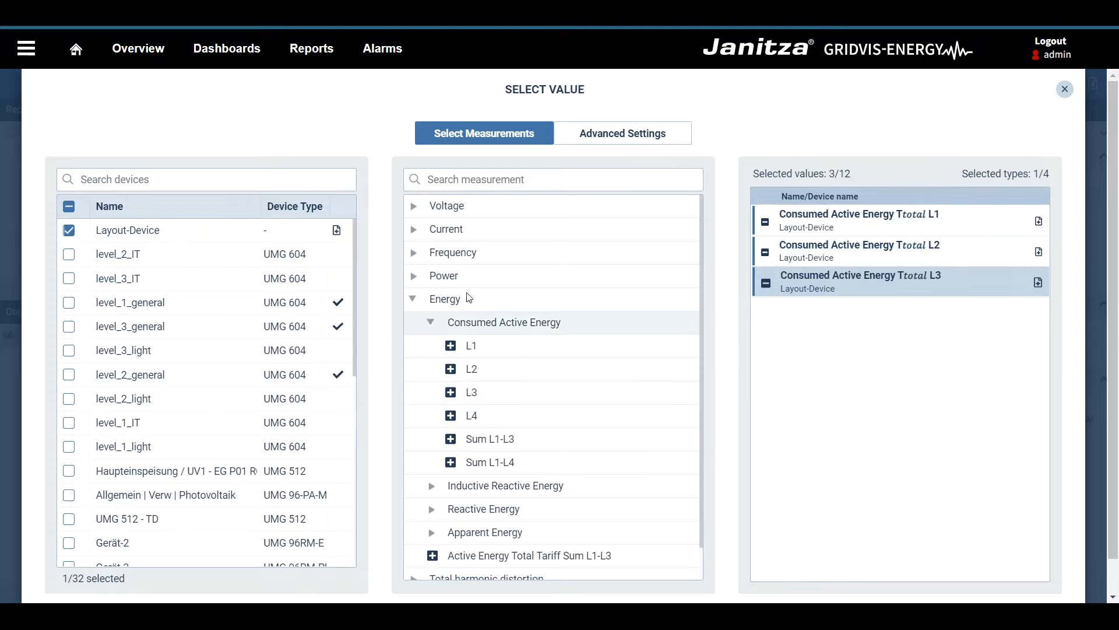
- Give the Consumed Active Energy L1 value the display name "L1" and remove the device name from its legend
click(588, 139)
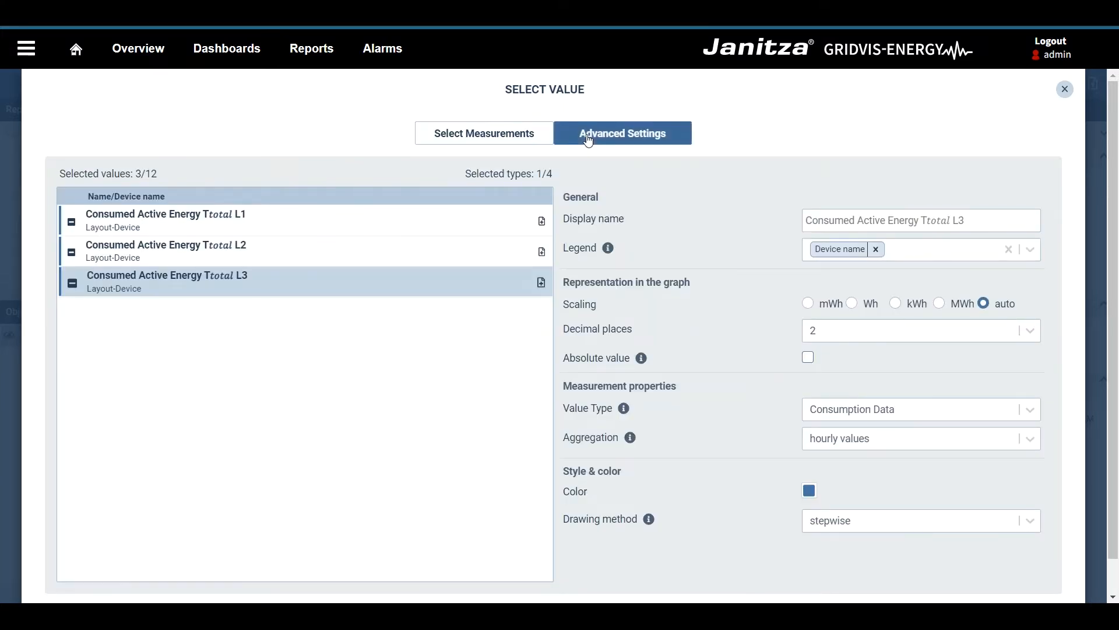
click(400, 220)
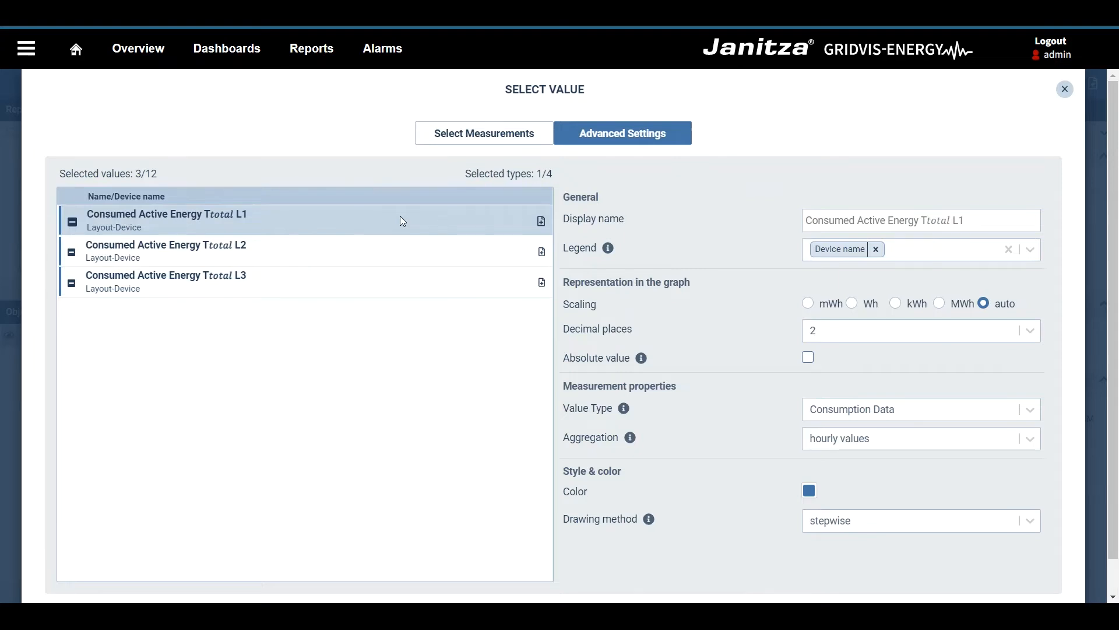
click(850, 217)
key(ctrl+a)
text(L1)
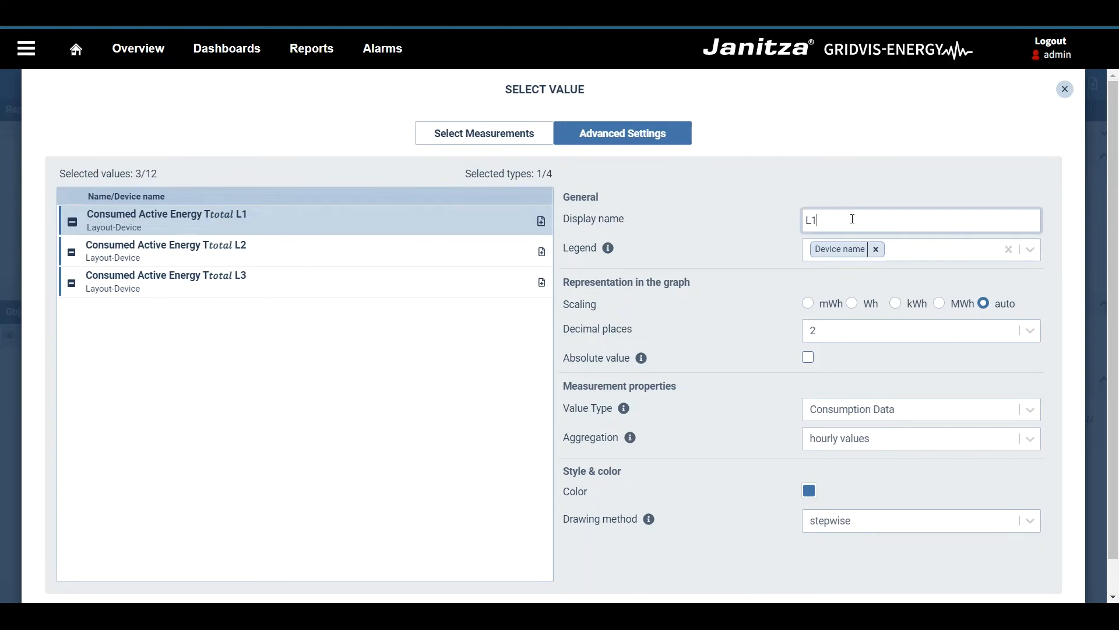
click(876, 251)
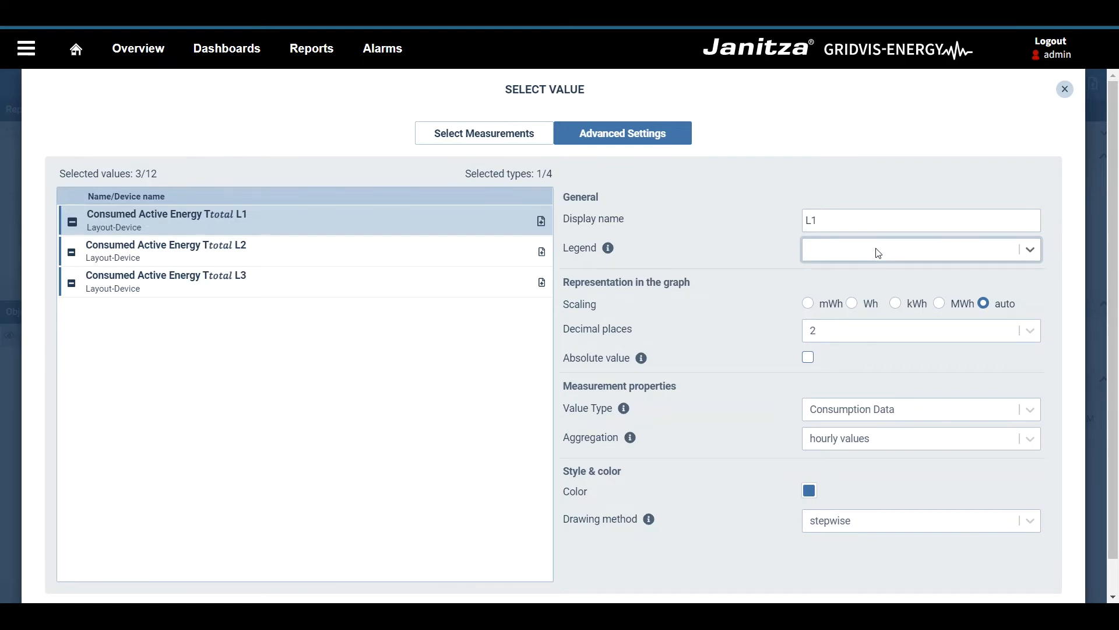
- Set the L1 value's aggregation to monthly values and its color to a dark, saturated blue
click(844, 447)
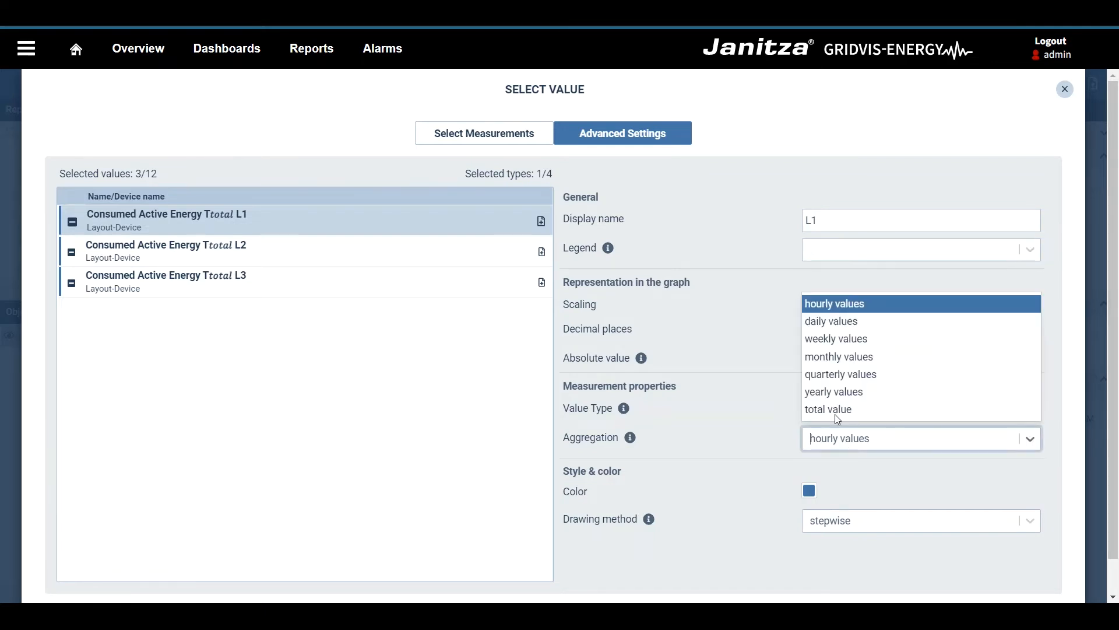
click(822, 357)
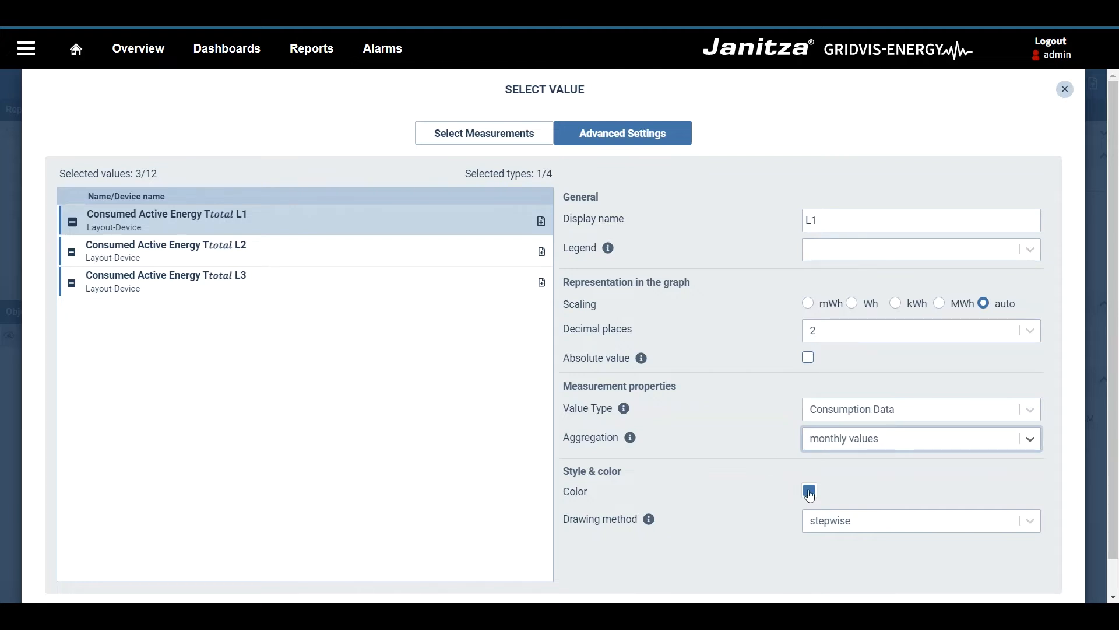
click(810, 493)
click(942, 353)
click(782, 486)
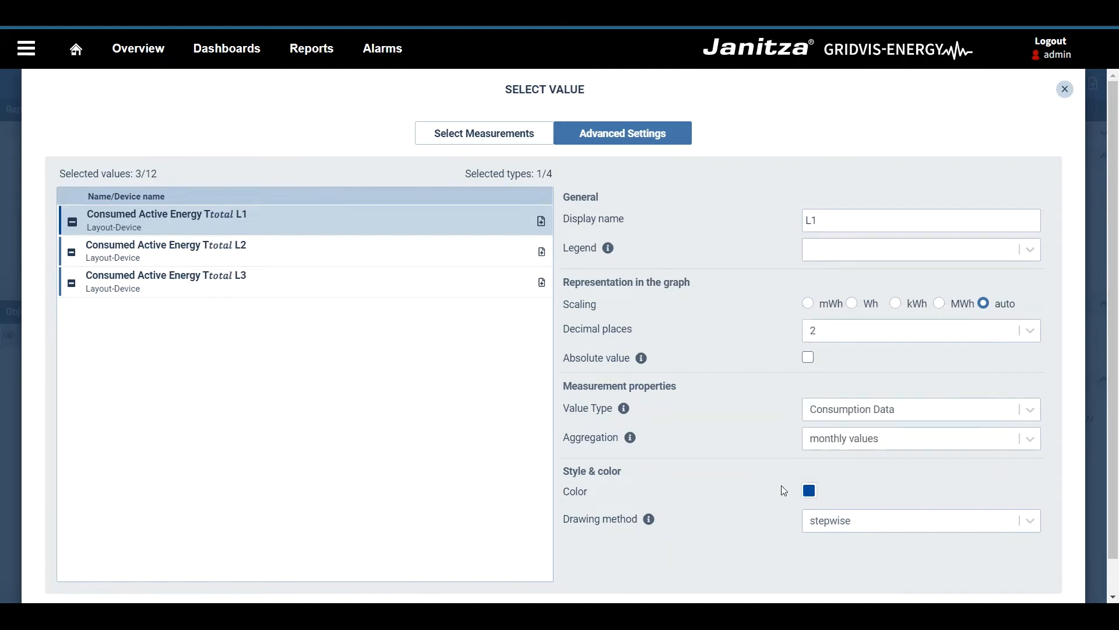
- Give the Consumed Active Energy L2 value the display name "L2" and remove the device name from its legend
click(359, 251)
click(819, 221)
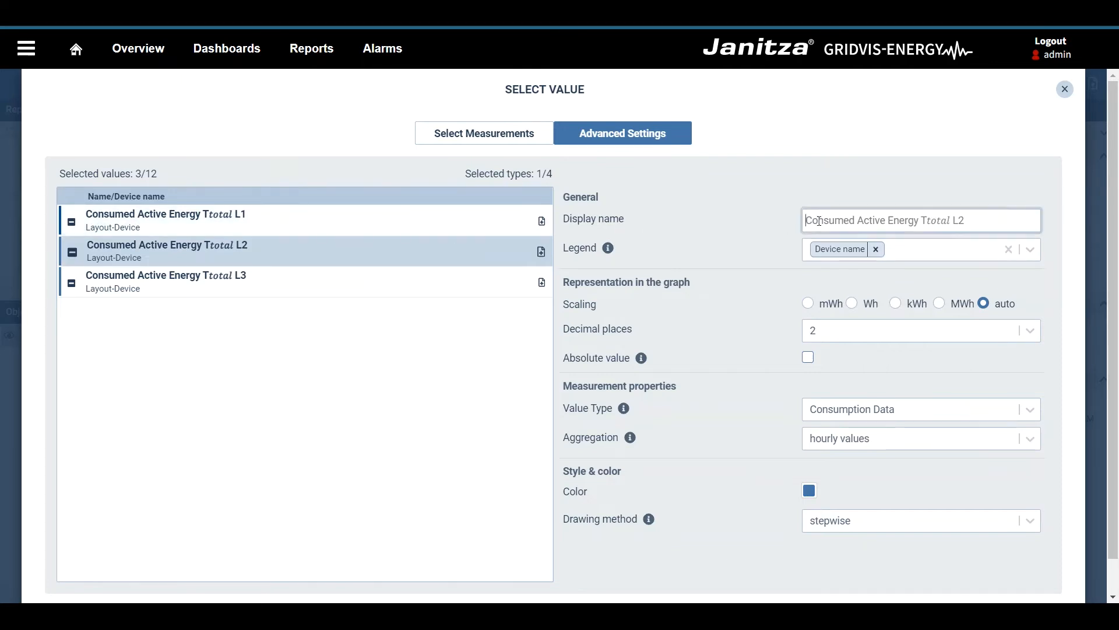
key(ctrl+a)
text(L2)
click(876, 249)
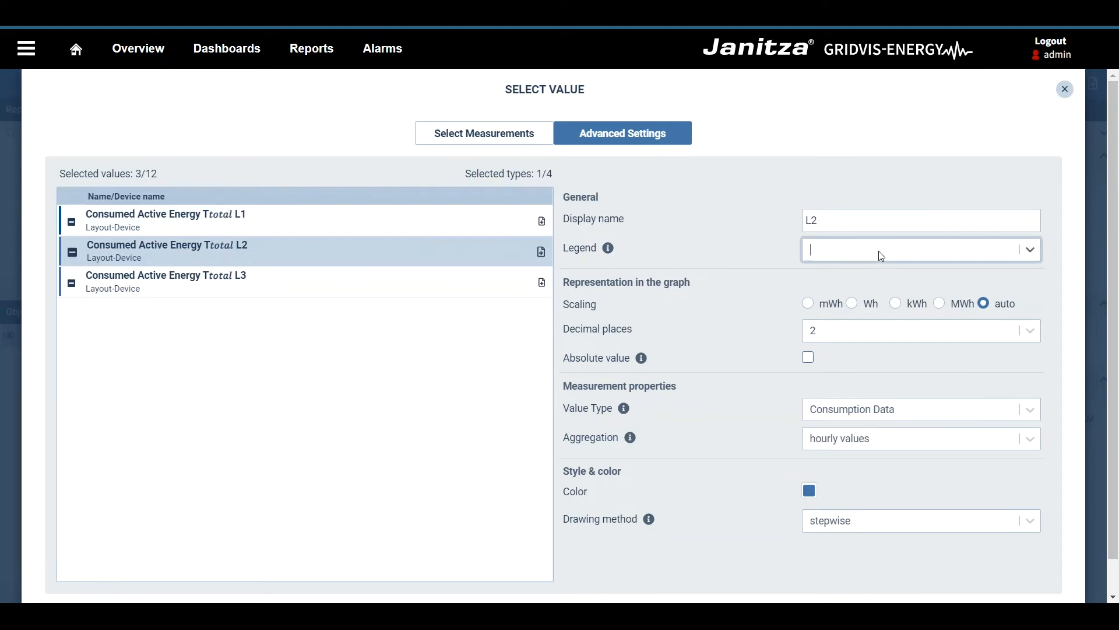
- Set the L2 value's aggregation to monthly values and its color to a saturated green
click(831, 439)
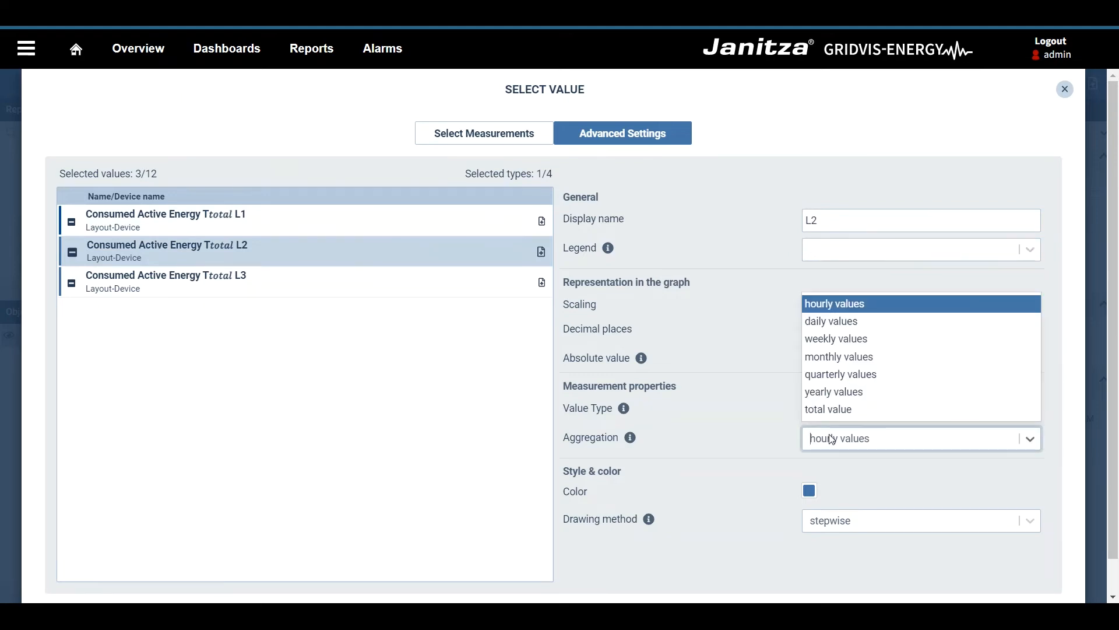
click(815, 358)
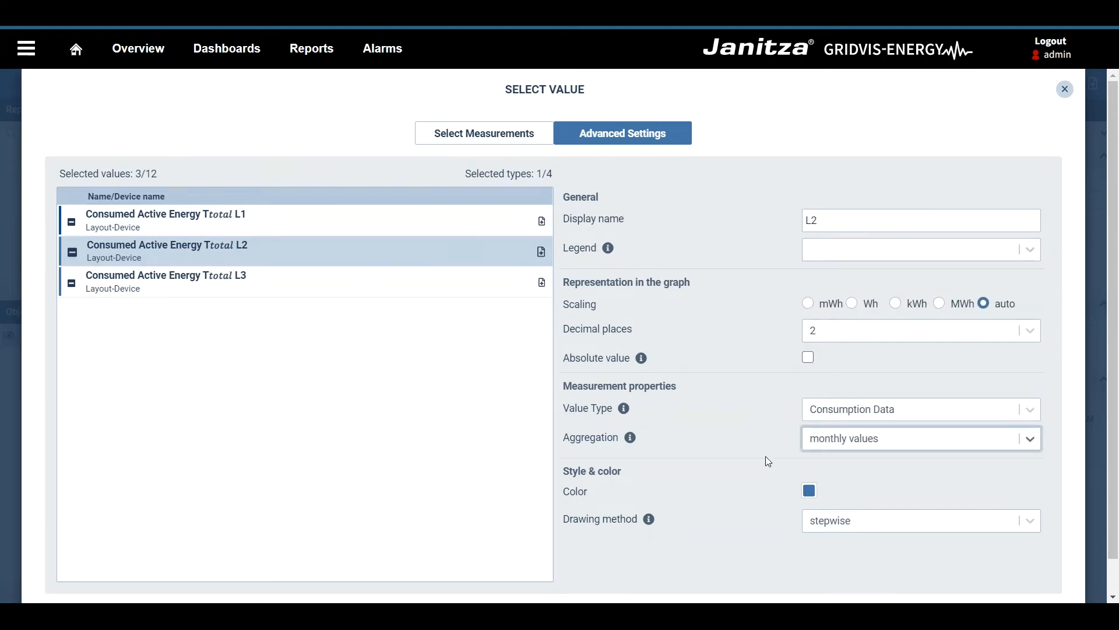
click(810, 491)
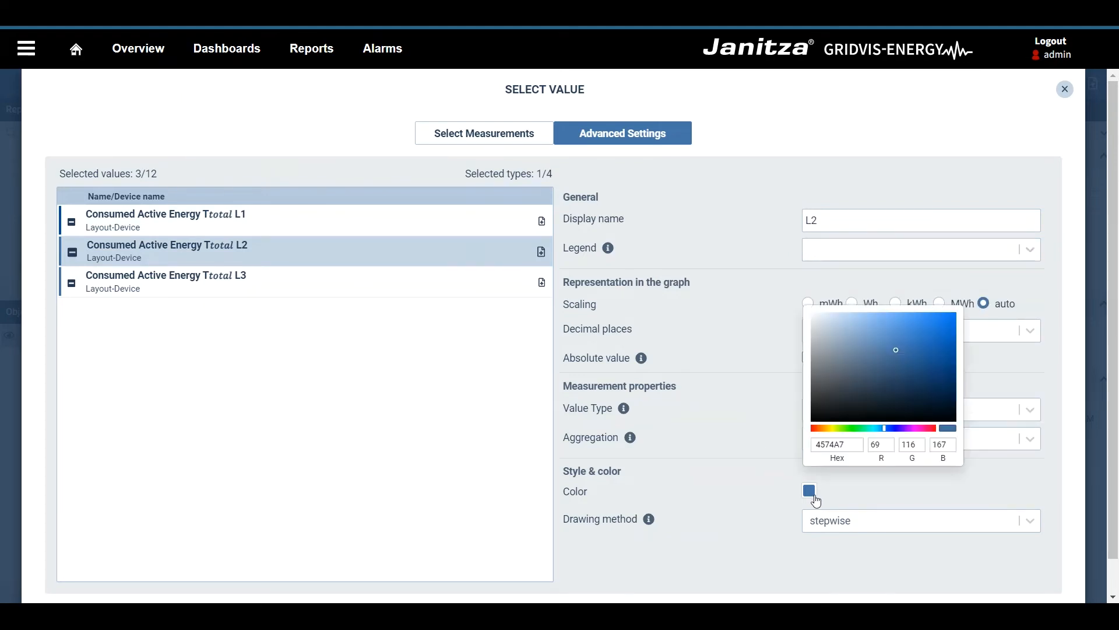
click(854, 428)
click(922, 346)
drag(938, 347, 962, 349)
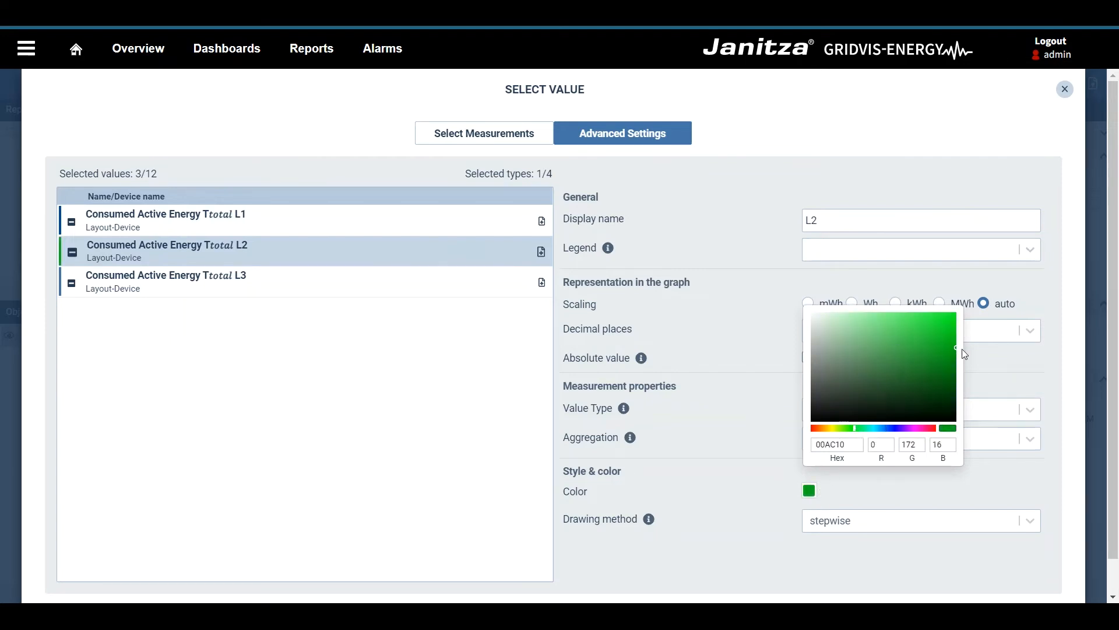
click(782, 451)
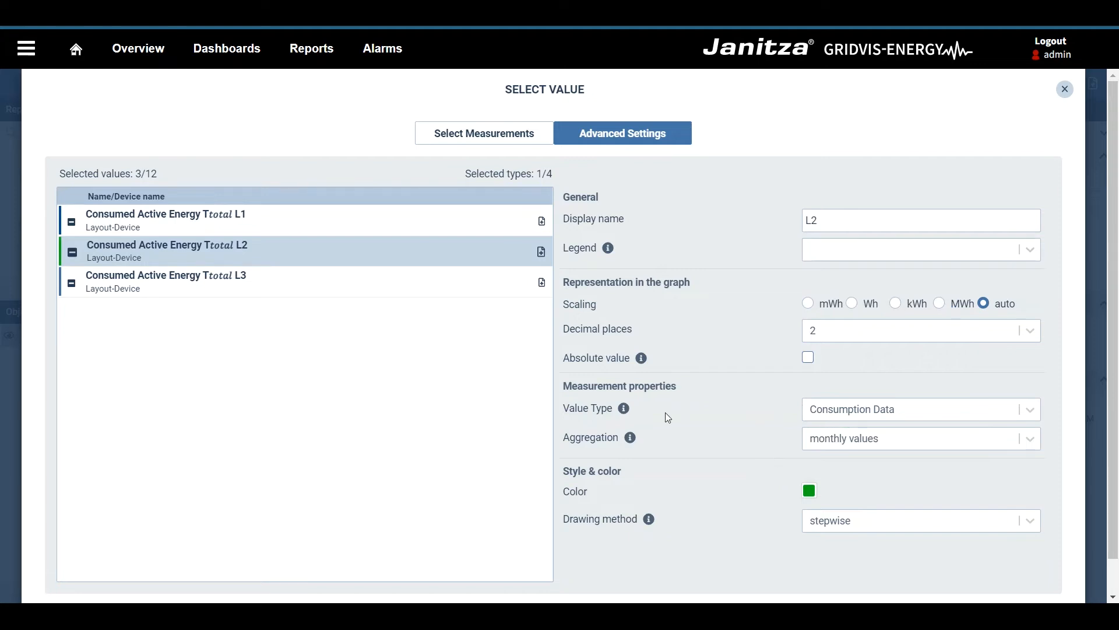
- Give the Consumed Active Energy L3 value the display name "L3" and remove the device name from its legend
click(383, 293)
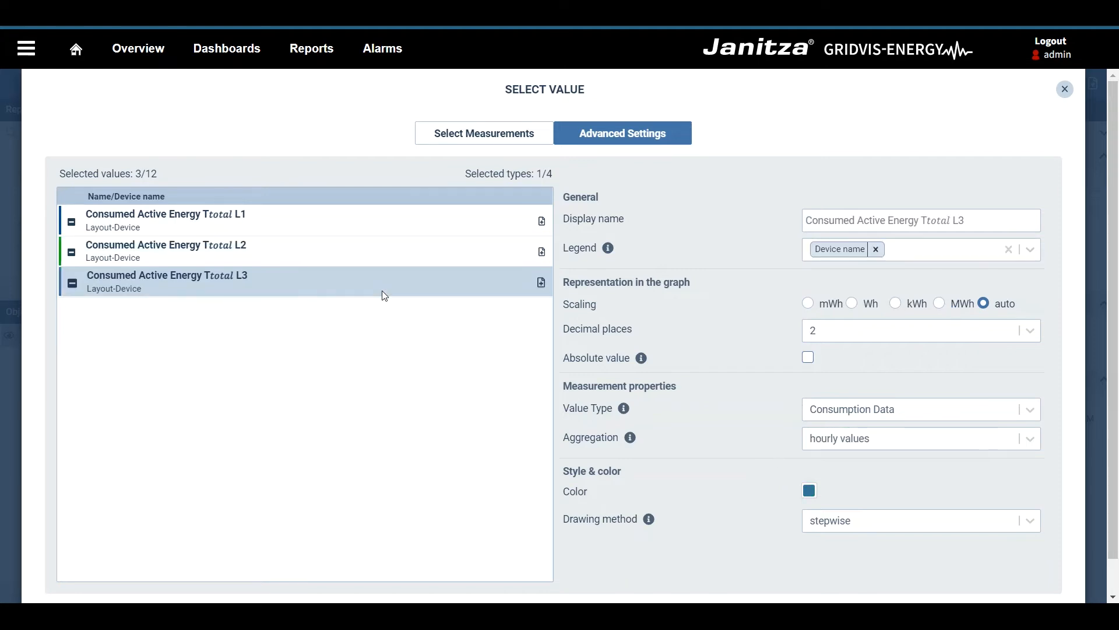
click(807, 229)
text(L3)
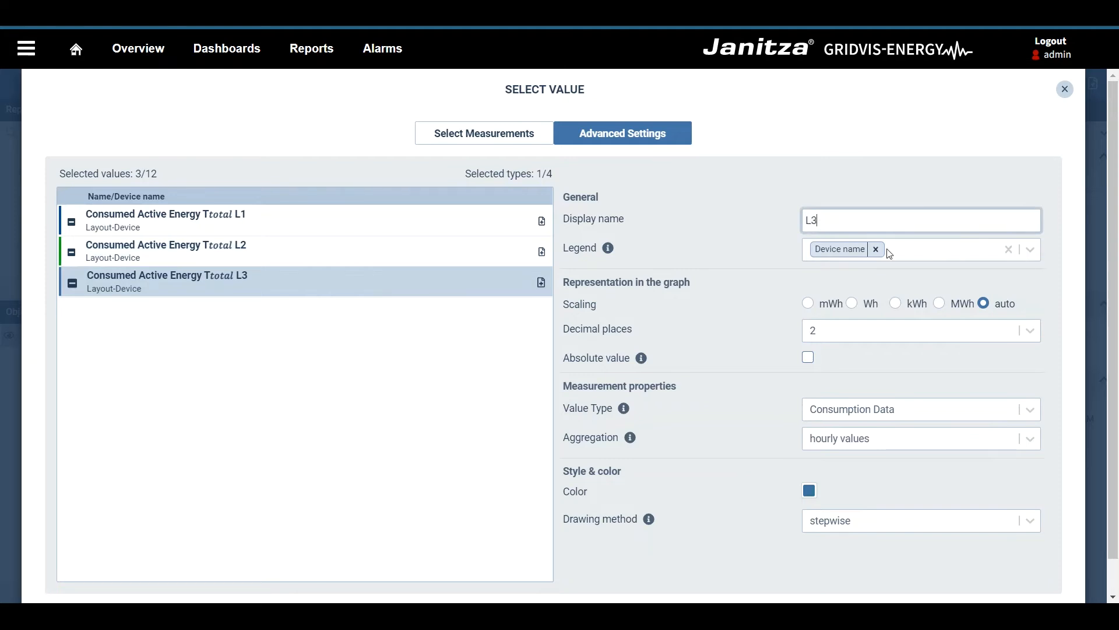
click(877, 250)
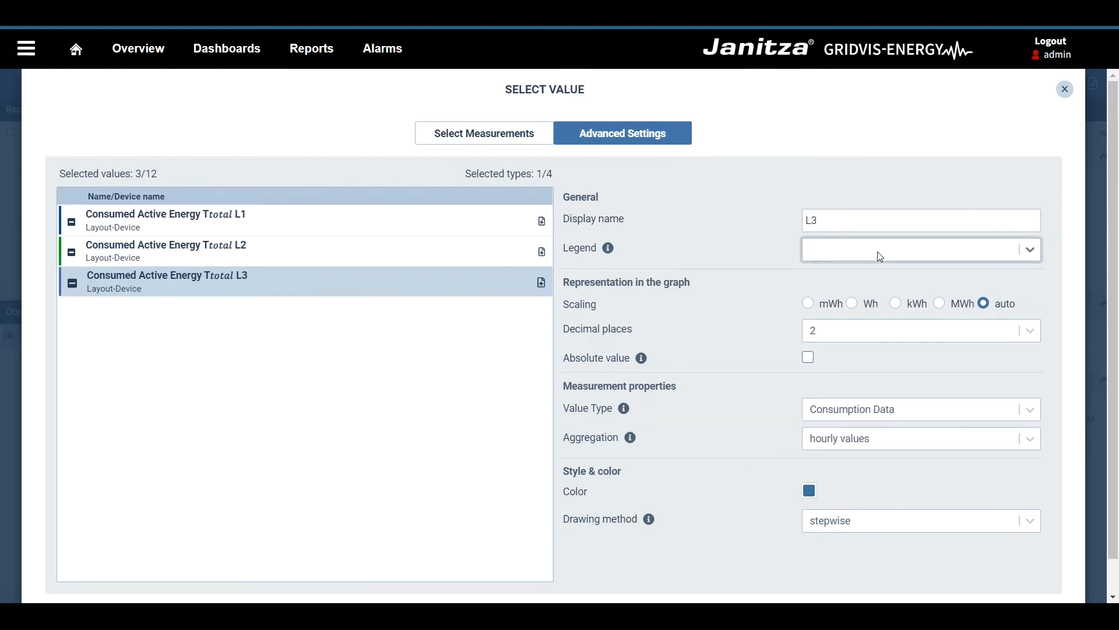
- Set the L3 value's aggregation to monthly values and its color to dark yellow, then submit the chart's values
click(807, 439)
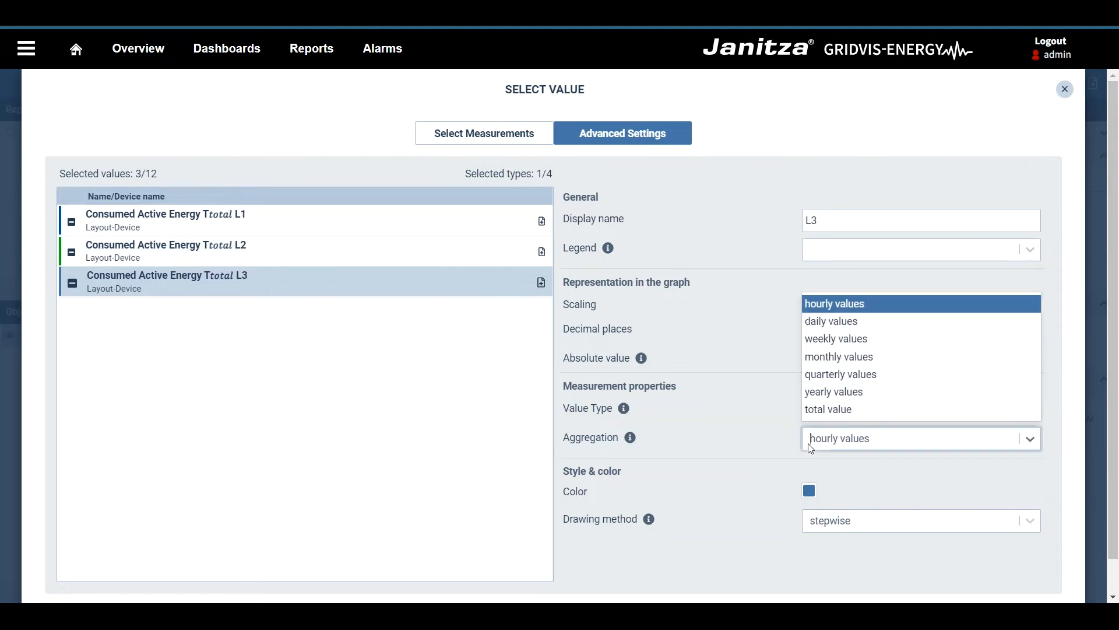
click(816, 357)
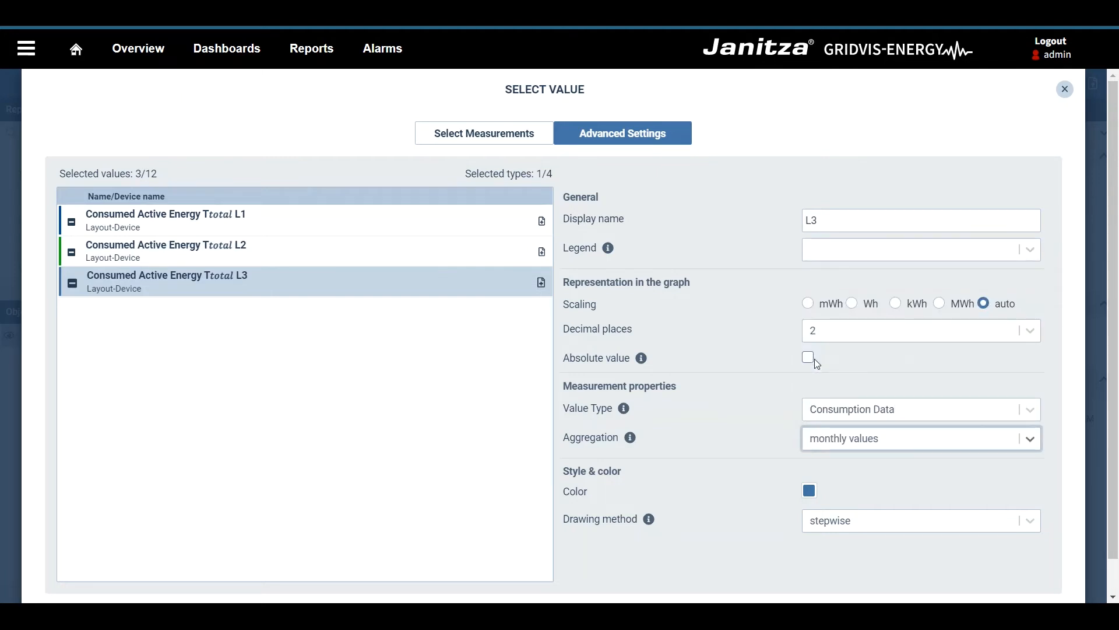
click(808, 492)
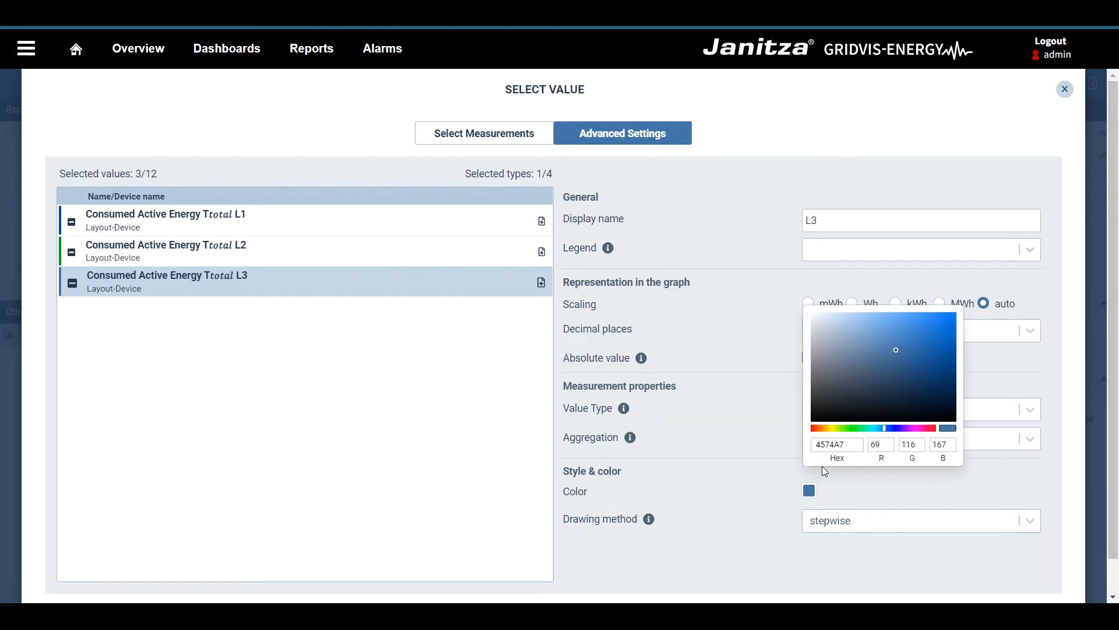
click(834, 429)
drag(896, 350, 956, 334)
click(776, 458)
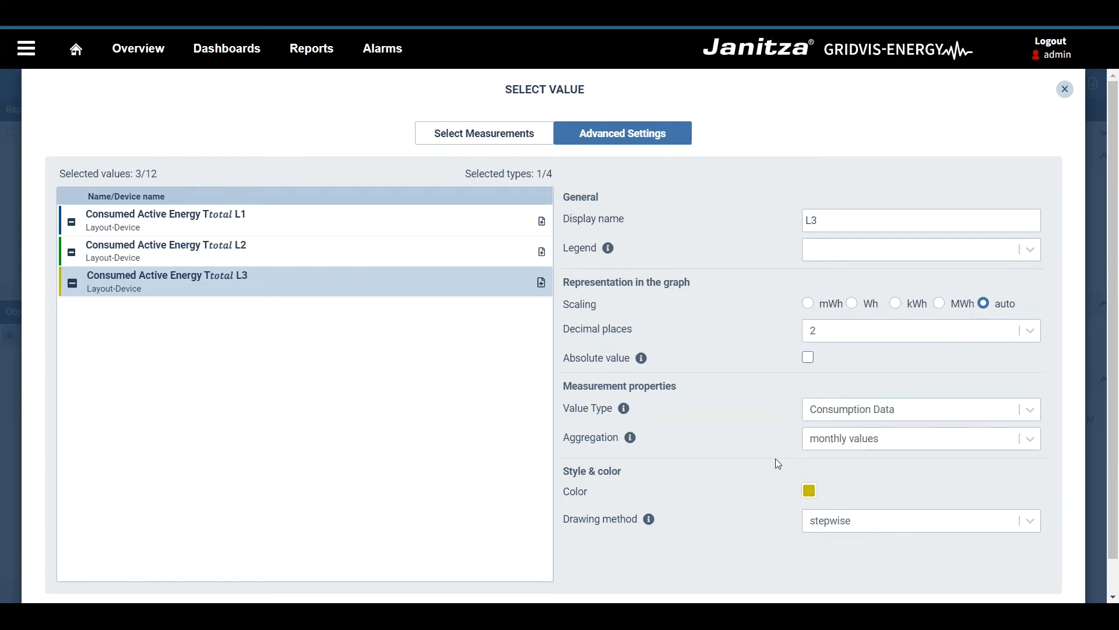
scroll(775, 458, down, 1)
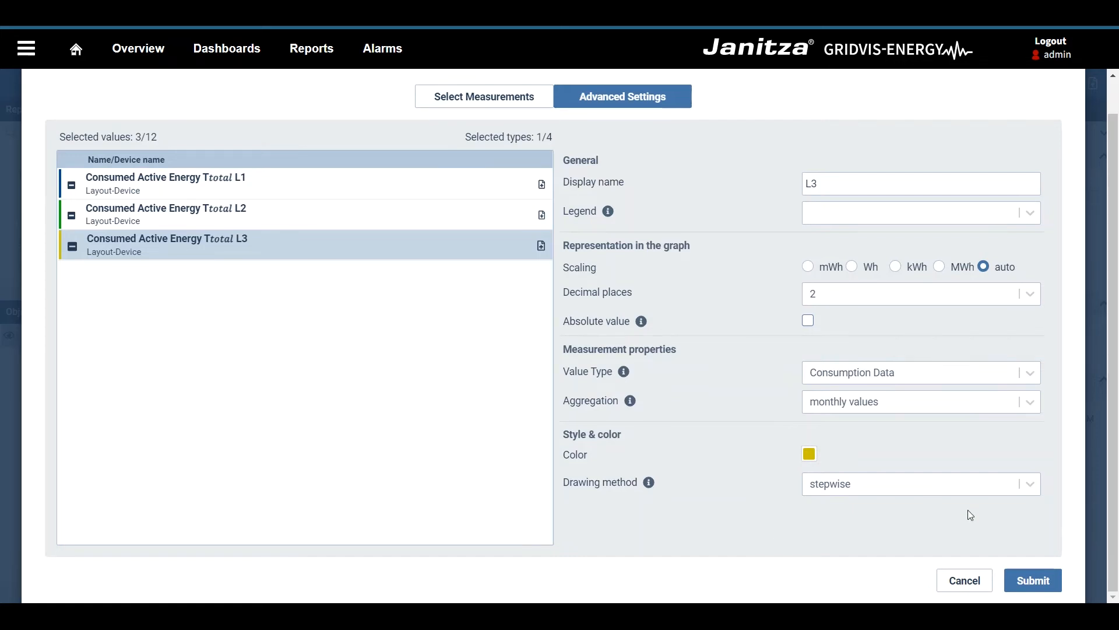
click(1029, 579)
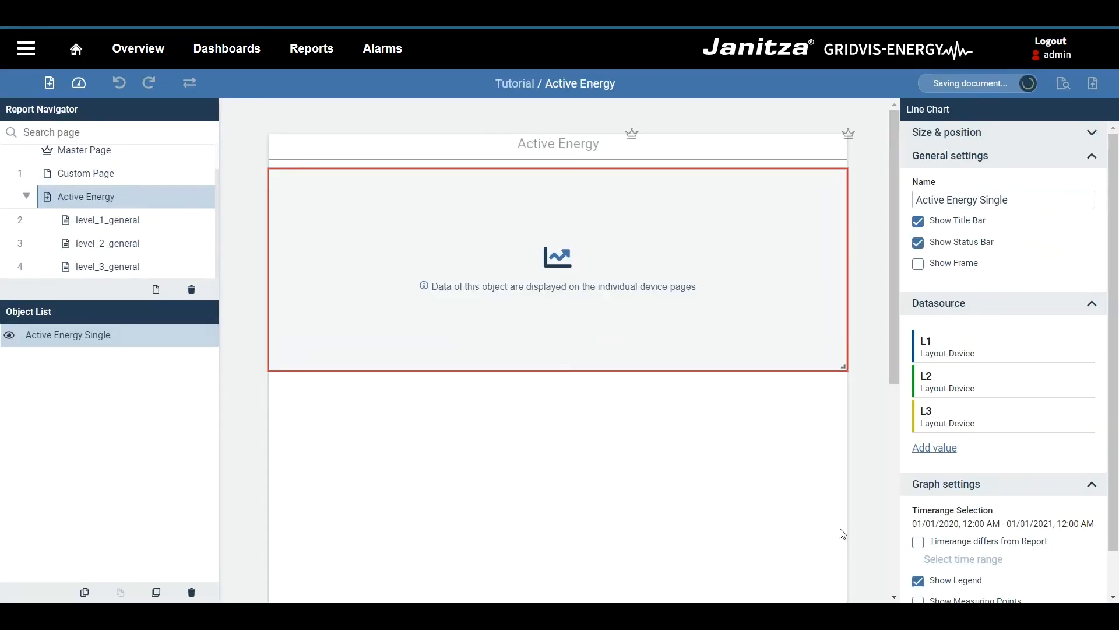
click(586, 457)
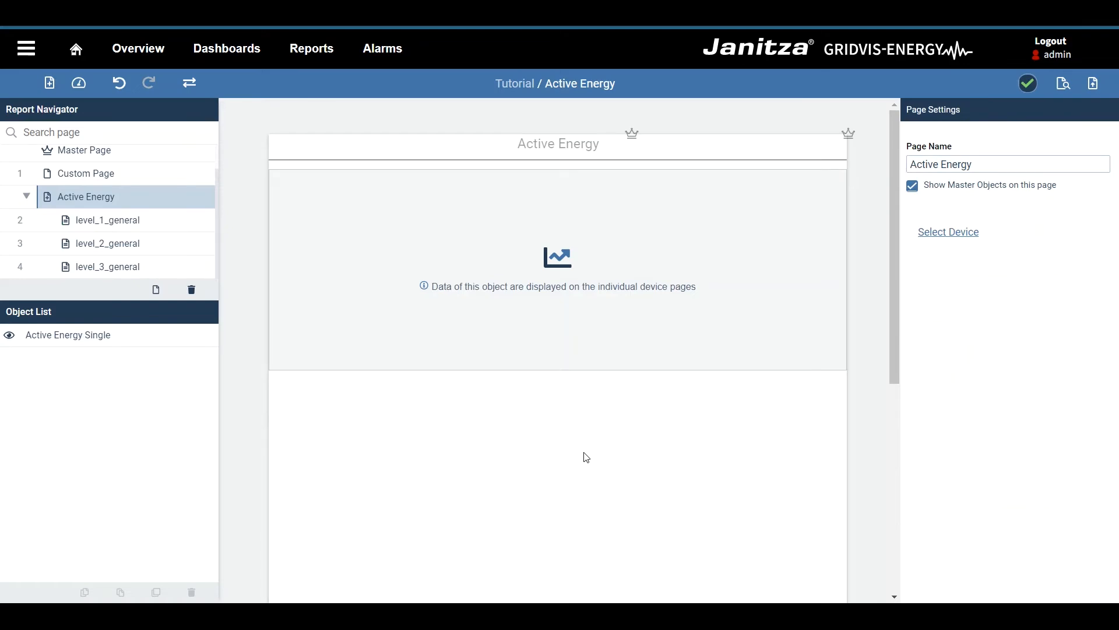
- Add a second line chart directly below Active Energy Single and resize it to the full page width with a reduced height
click(78, 83)
click(110, 391)
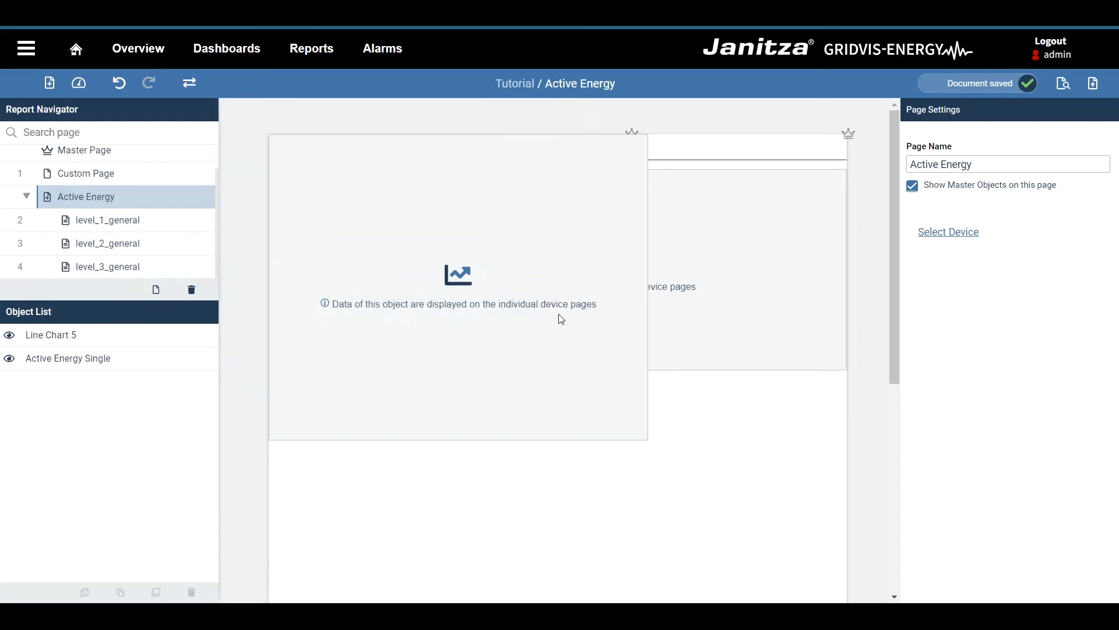
drag(650, 230, 653, 482)
scroll(642, 518, down, 3)
drag(647, 535, 841, 415)
scroll(838, 417, up, 3)
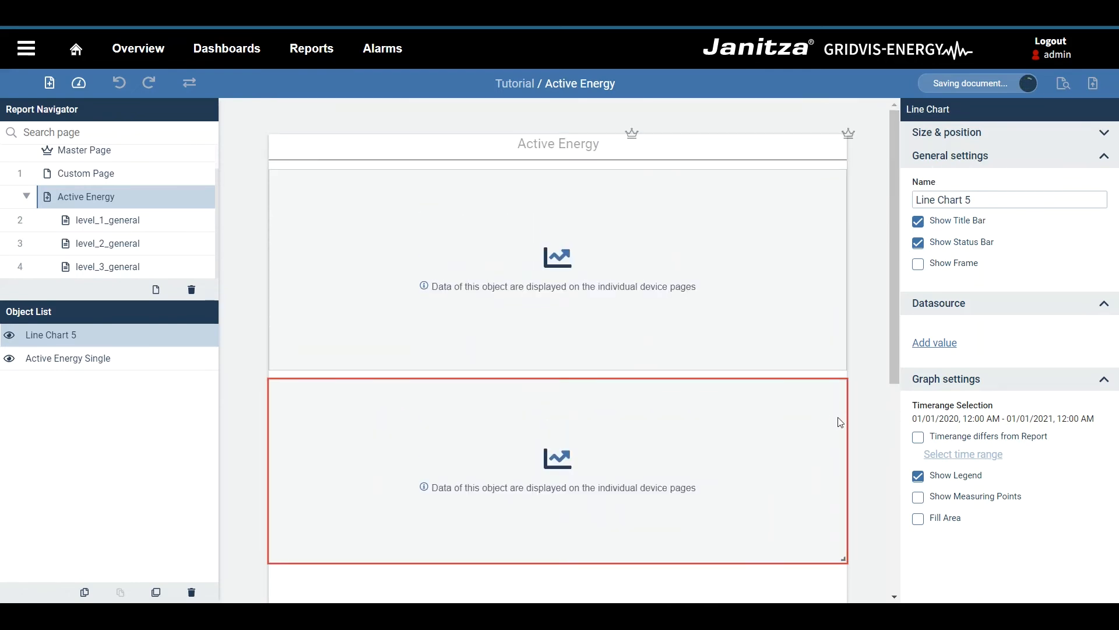
- Name the new line chart "Active Energy Sum"
drag(993, 200, 856, 206)
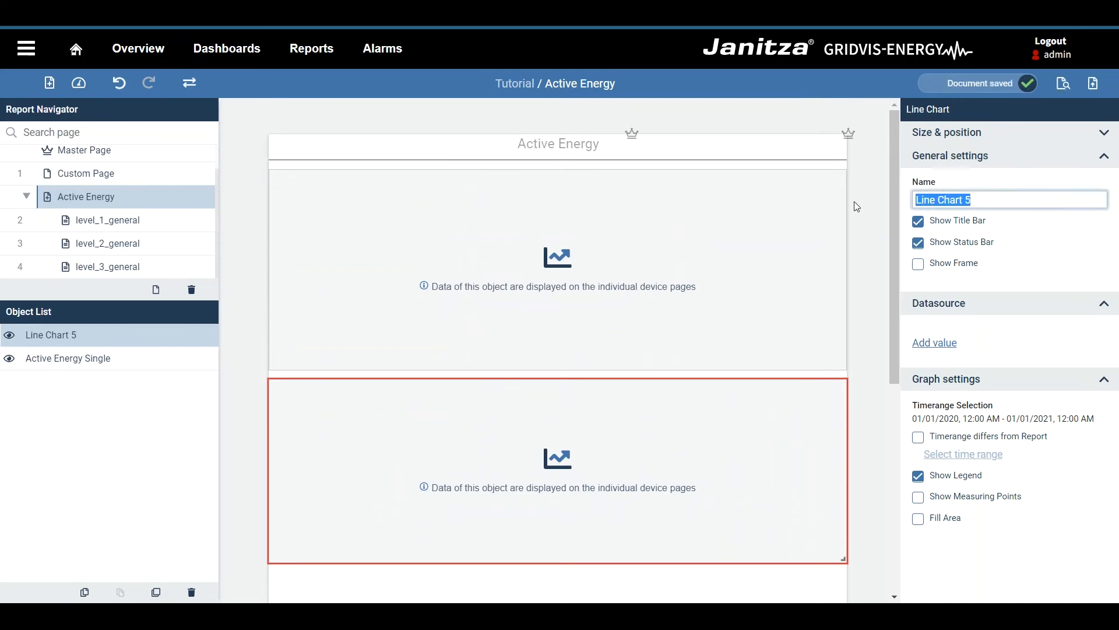
text(Active )
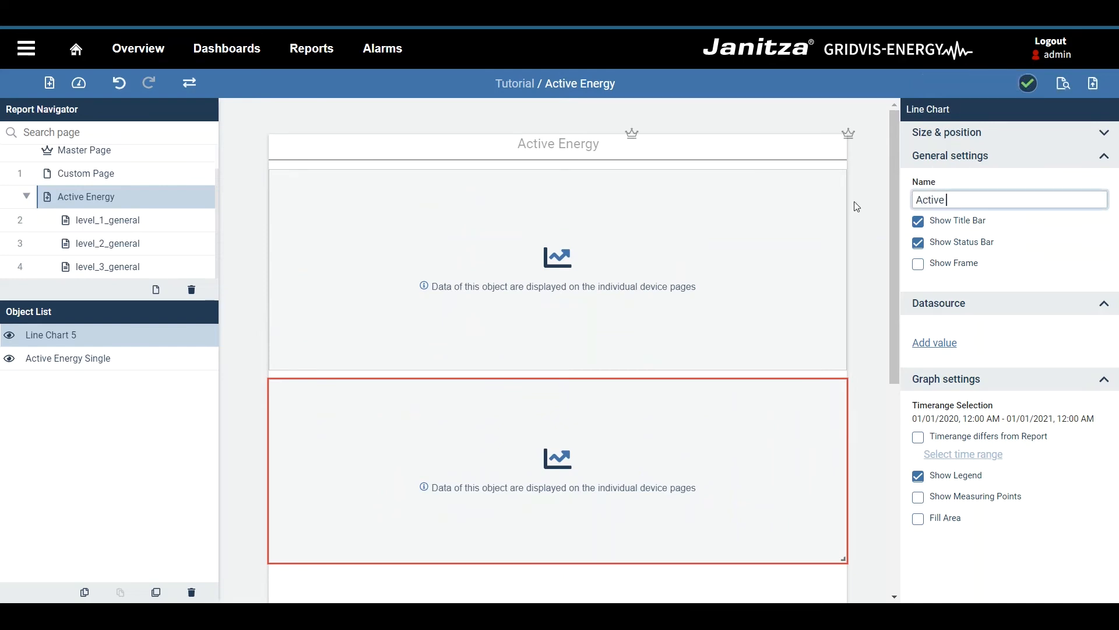
text(Energy Sum)
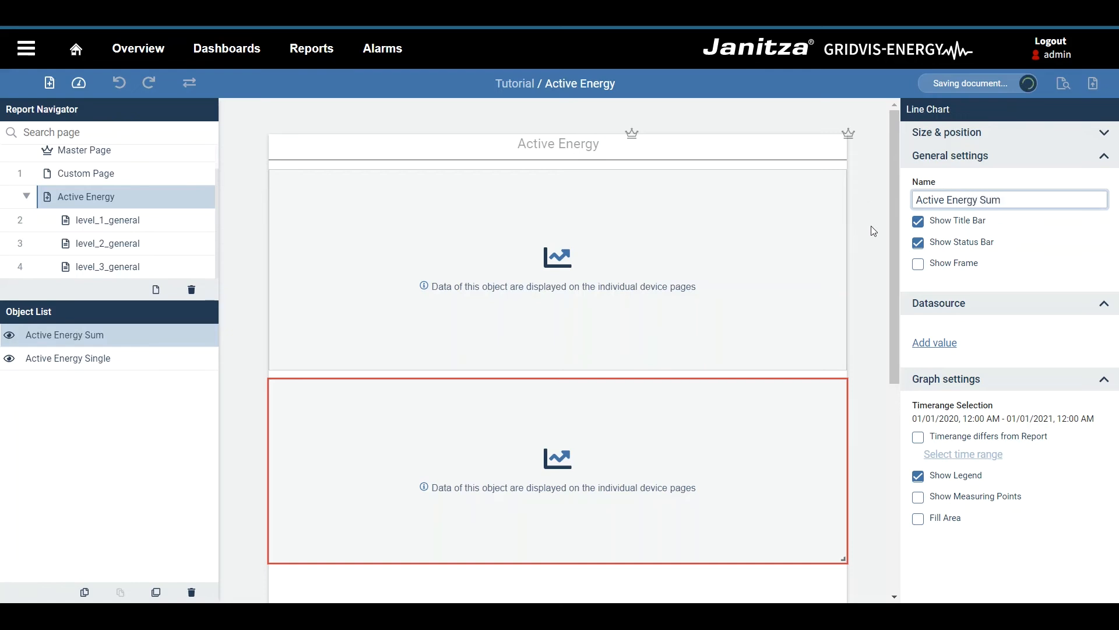
click(913, 280)
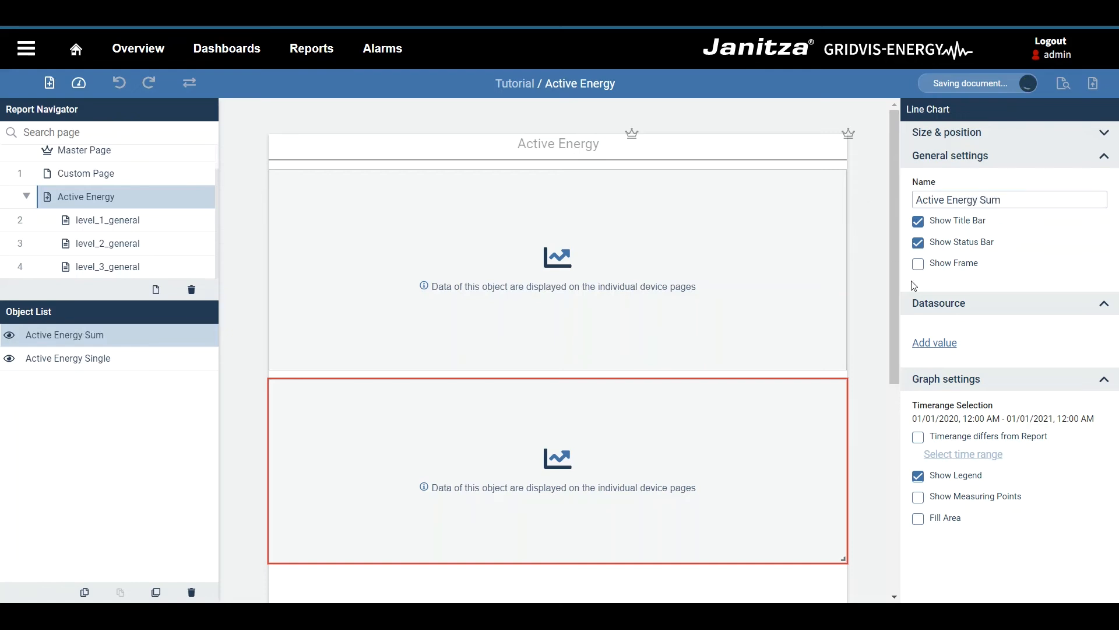
- Add the Layout-Device's Consumed Active Energy Sum L1-L3 value to the Active Energy Sum chart's data source
click(946, 344)
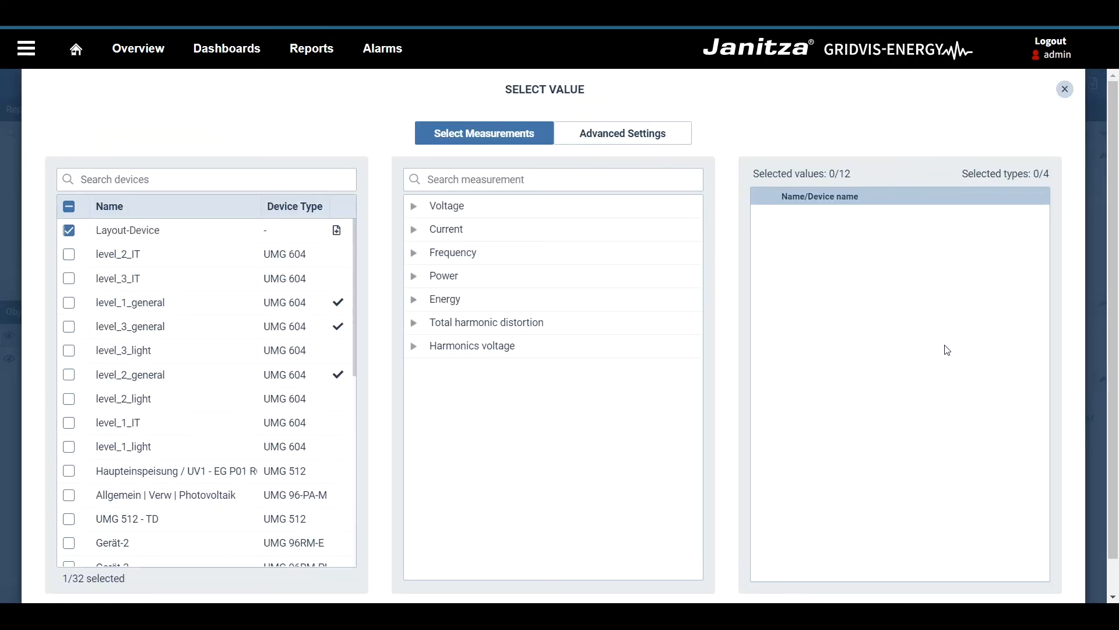
click(416, 305)
click(431, 323)
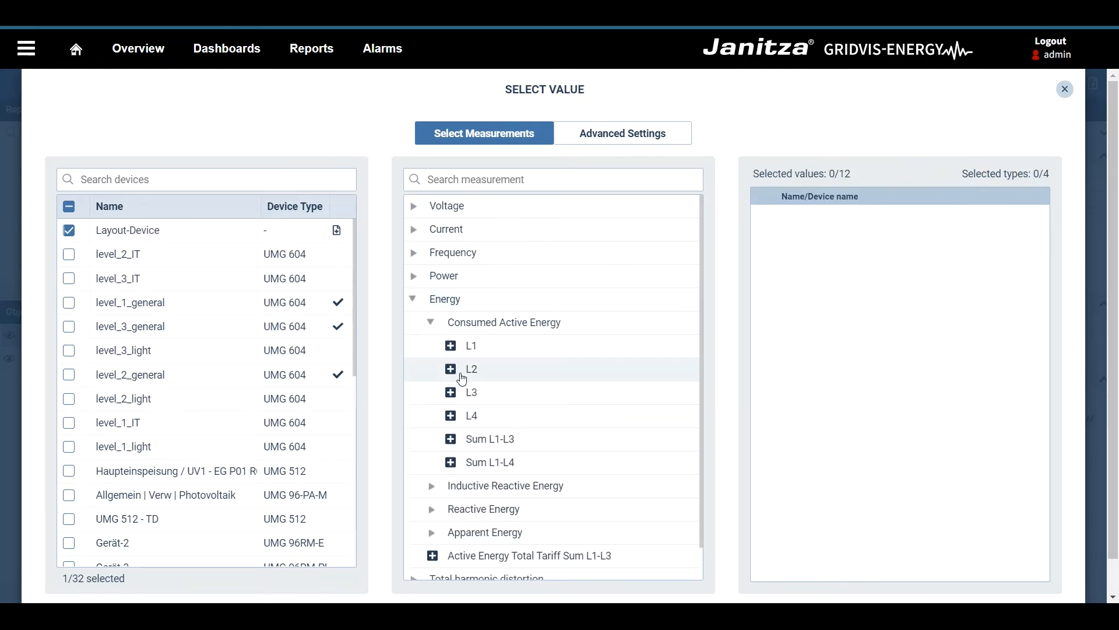
click(452, 438)
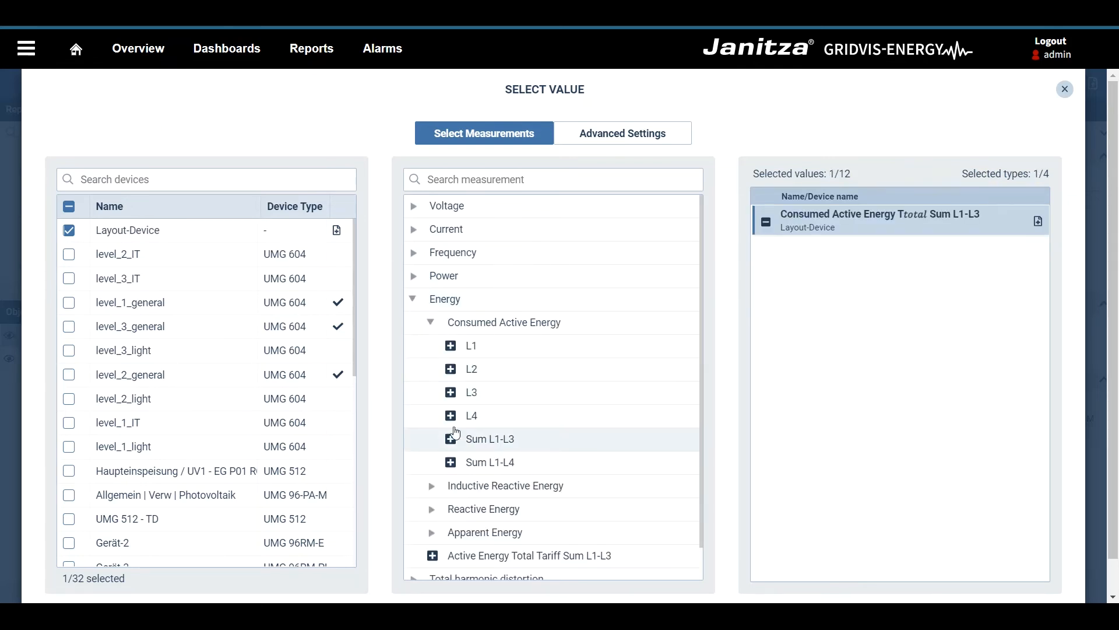
- Give the Consumed Active Energy sum value the display name "Sum L1-L3" and remove the device name from its legend
click(580, 139)
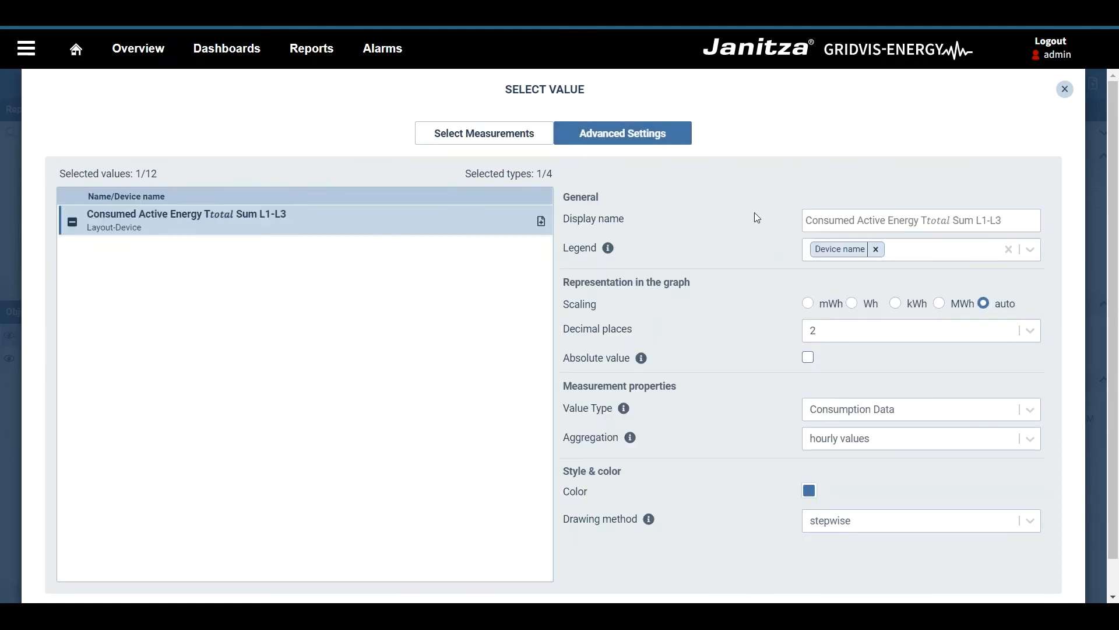
click(822, 223)
key(ctrl+a)
text(Sum L1-L3)
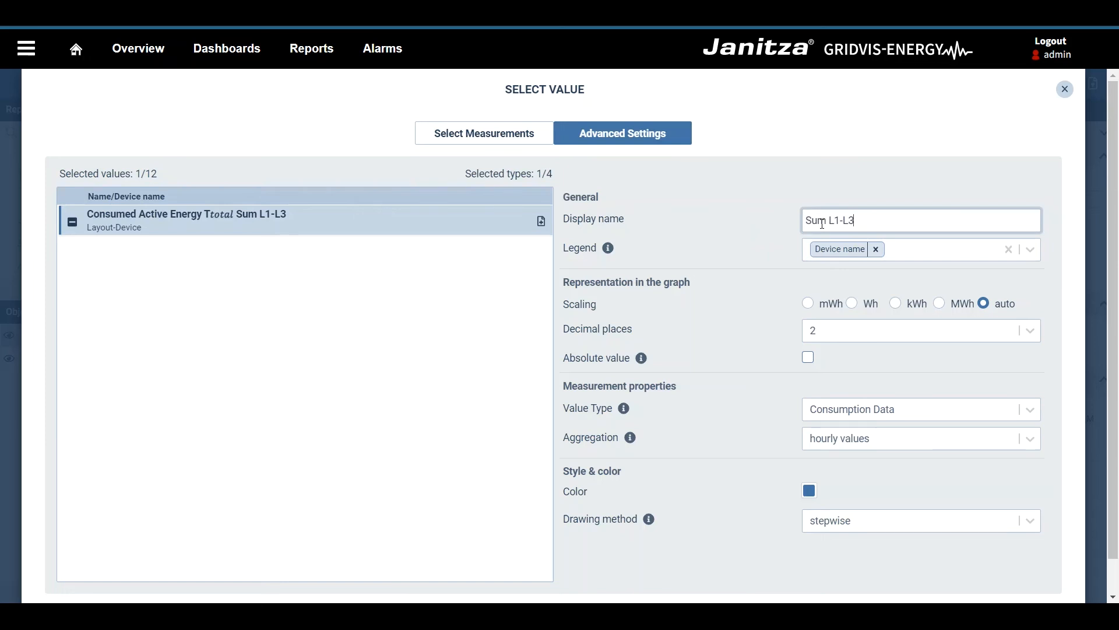
click(875, 250)
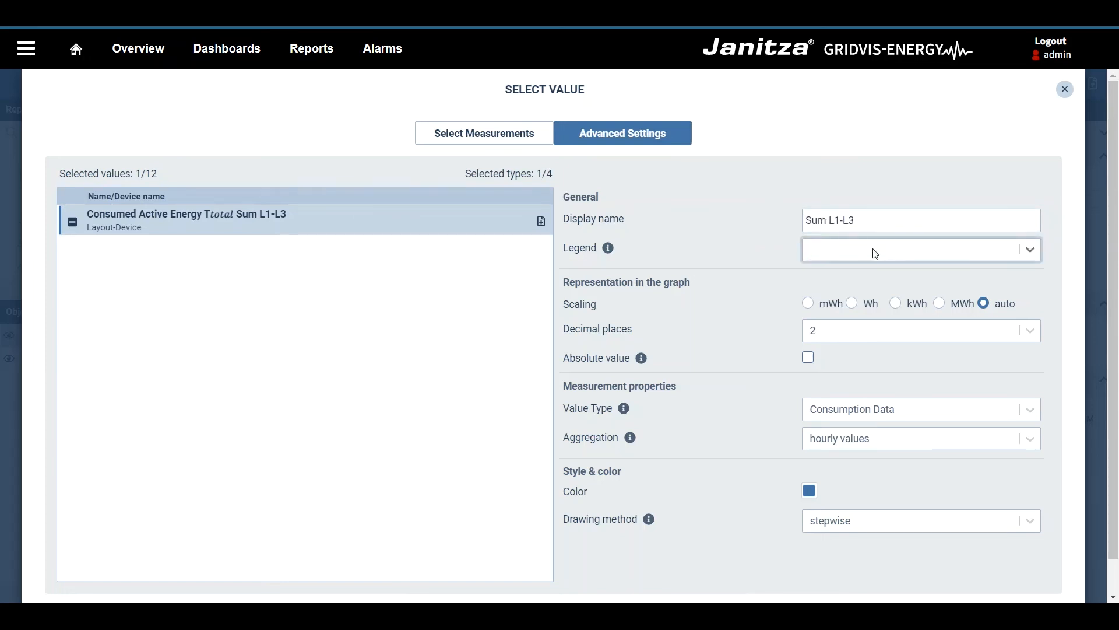
- Set the Sum L1-L3 value's aggregation to monthly values and its color to a saturated magenta, then submit it
click(821, 448)
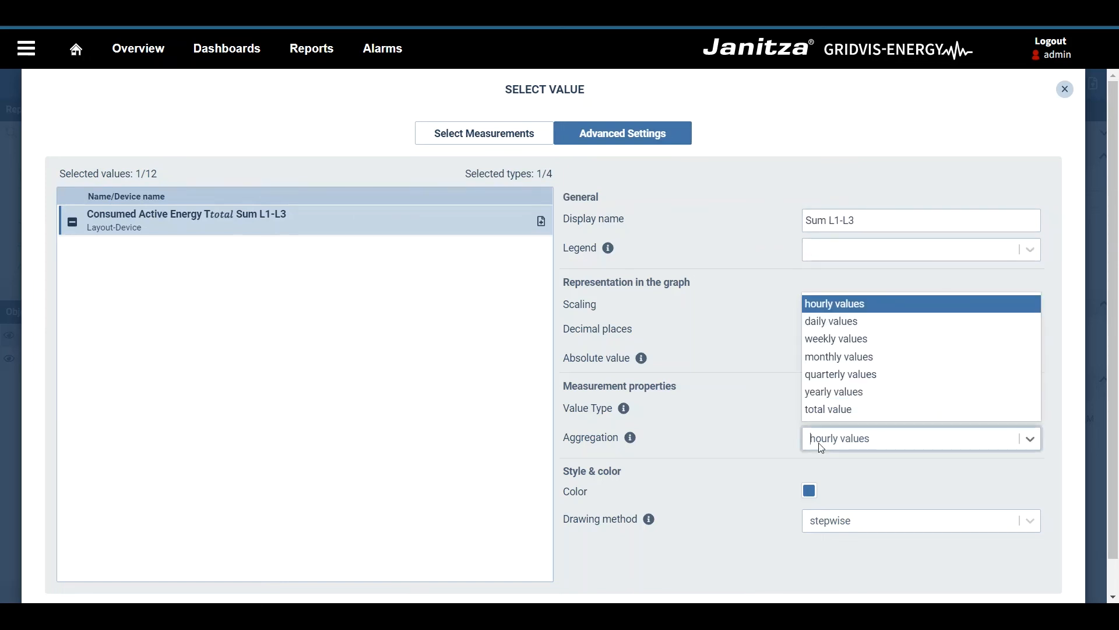
click(843, 363)
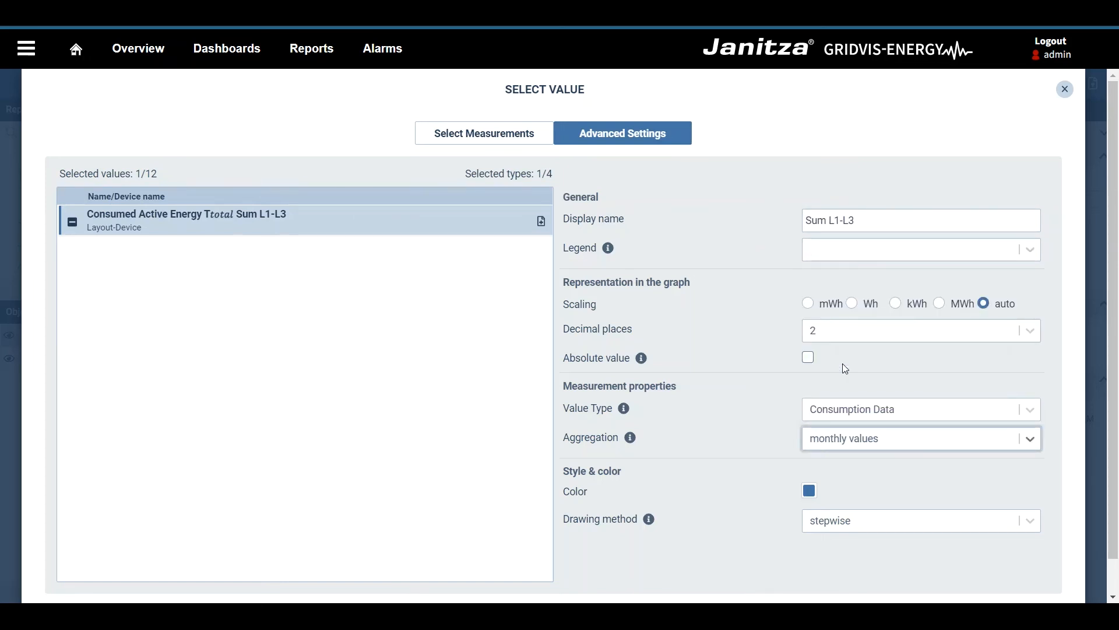
click(809, 490)
click(916, 428)
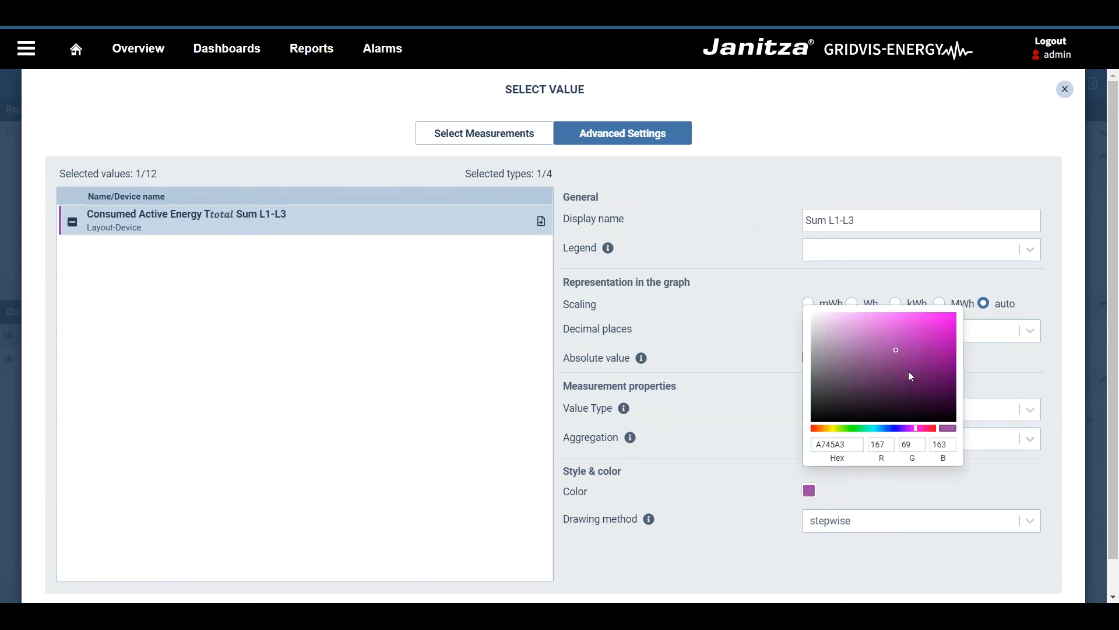
drag(899, 353, 960, 354)
click(756, 475)
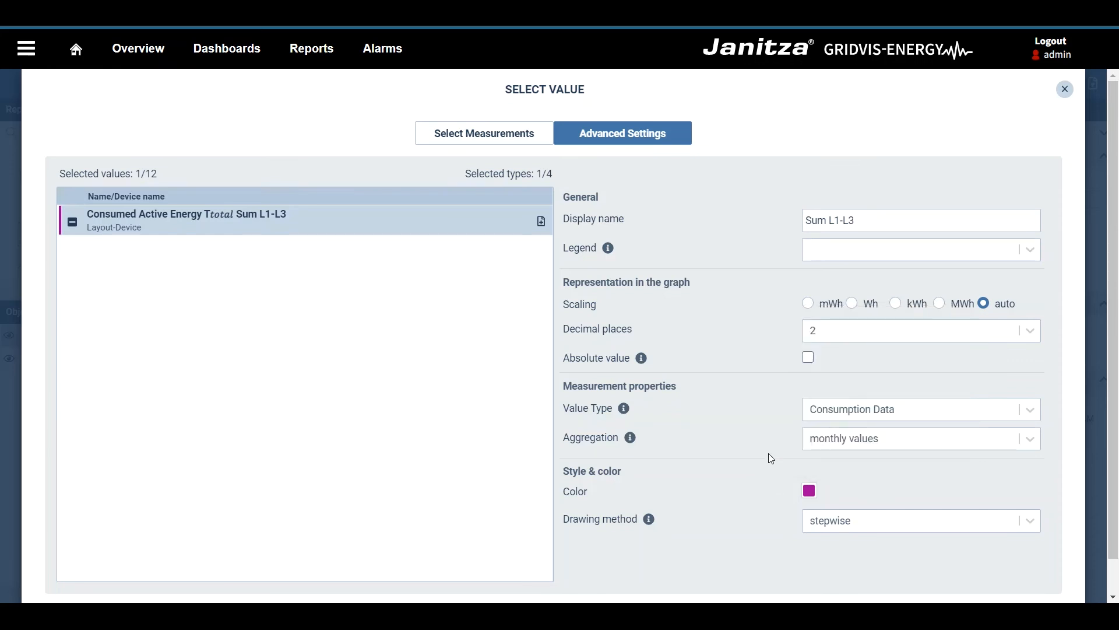
scroll(769, 453, down, 1)
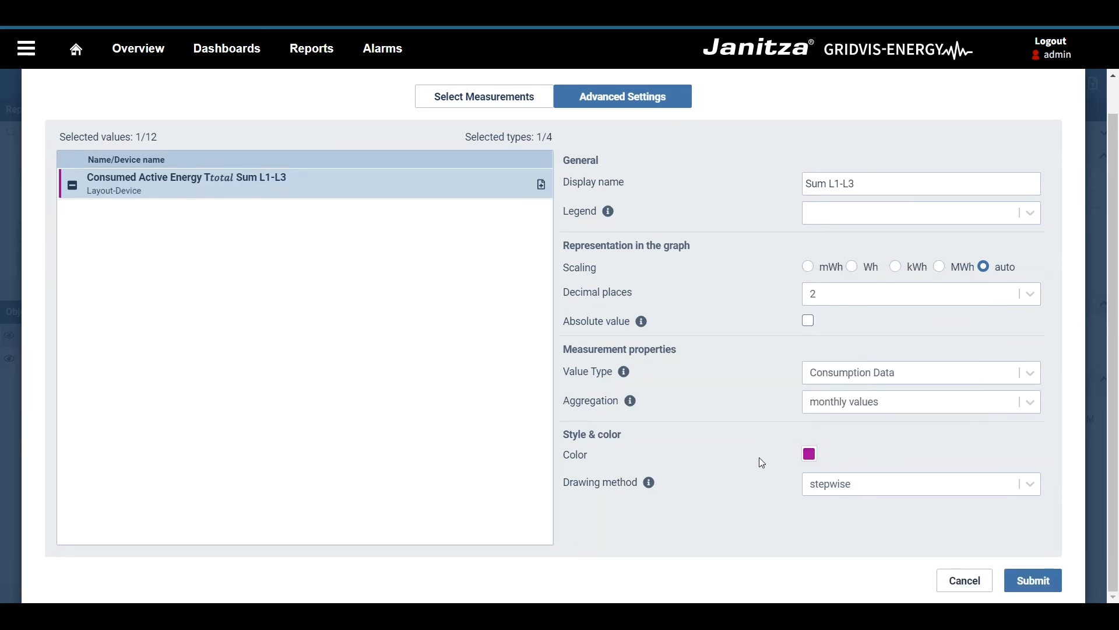
click(1033, 580)
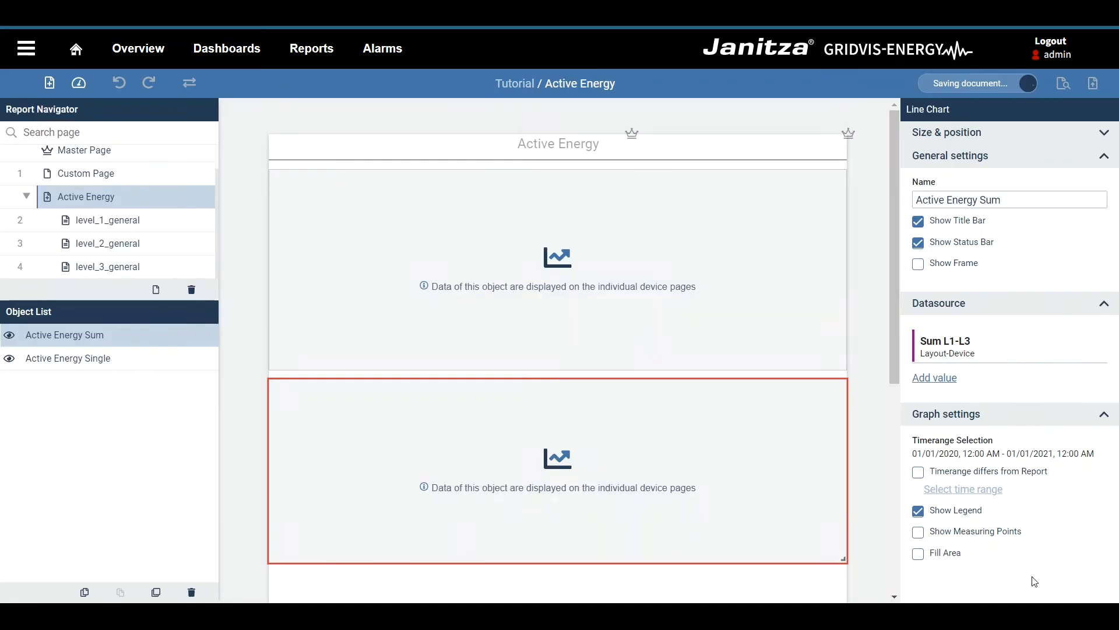
click(661, 577)
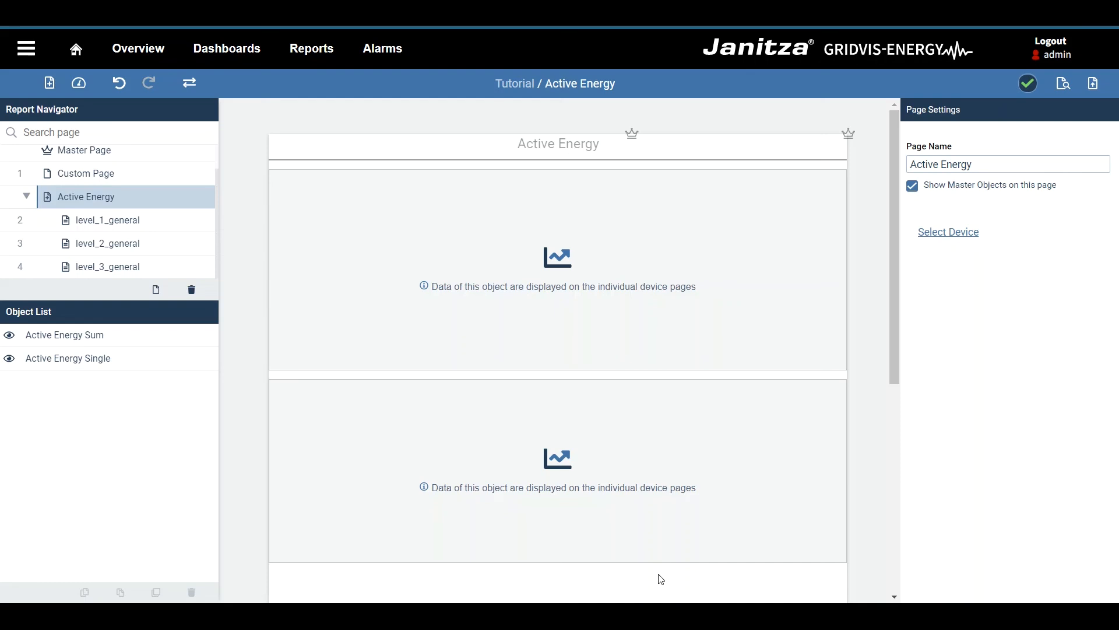
- Review both energy charts on the level_1_general, level_2_general and level_3_general device pages
click(169, 231)
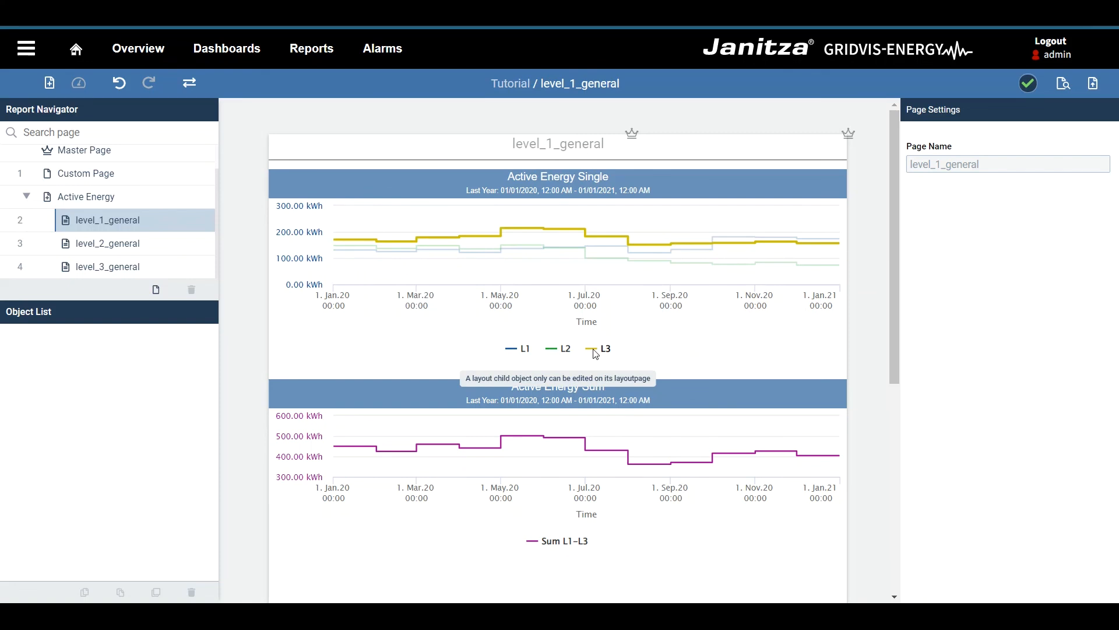
click(171, 250)
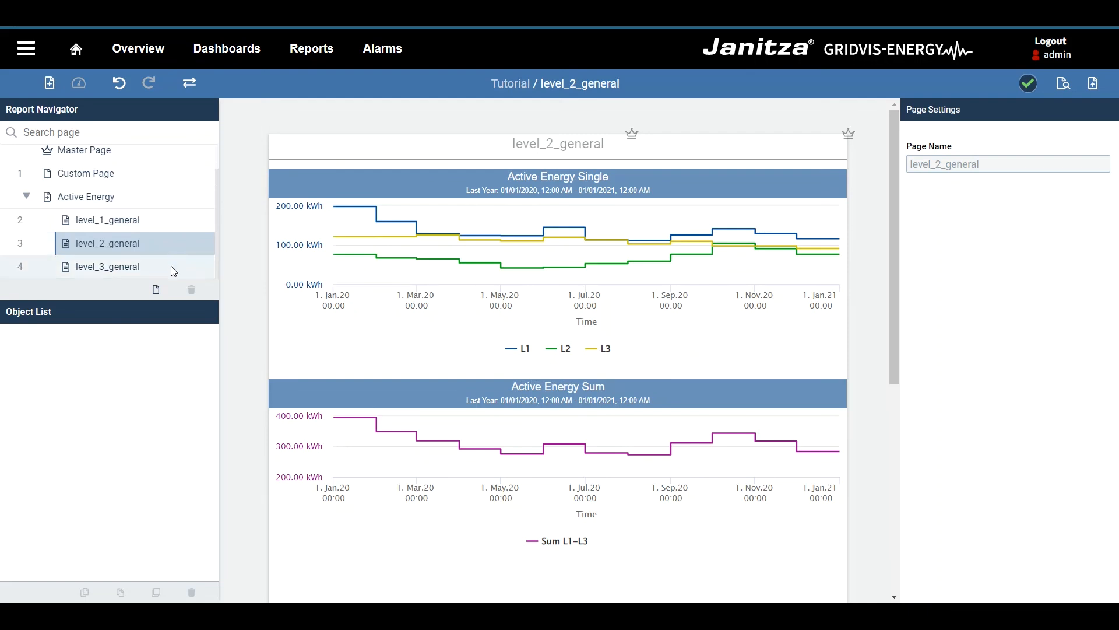
click(173, 268)
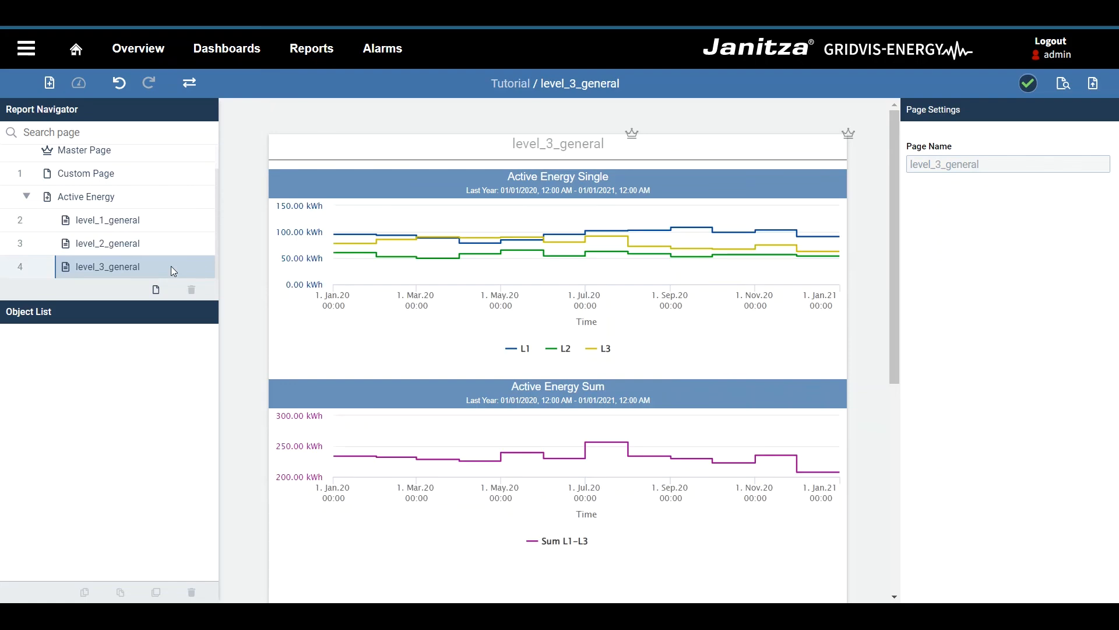